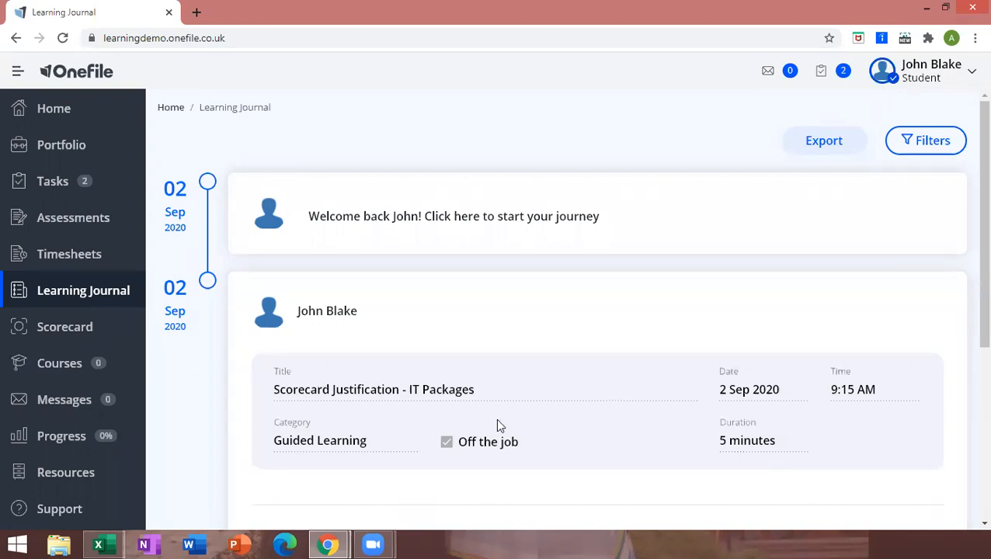
Start a new journal entry titled "Attended College" and assign it the category Attendance at College.
left_click(612, 224)
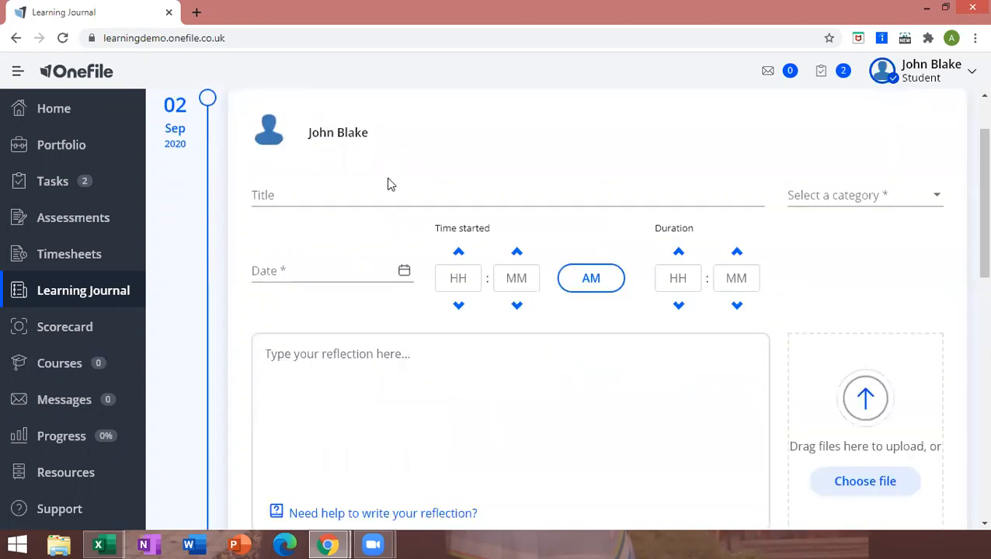
left_click(288, 195)
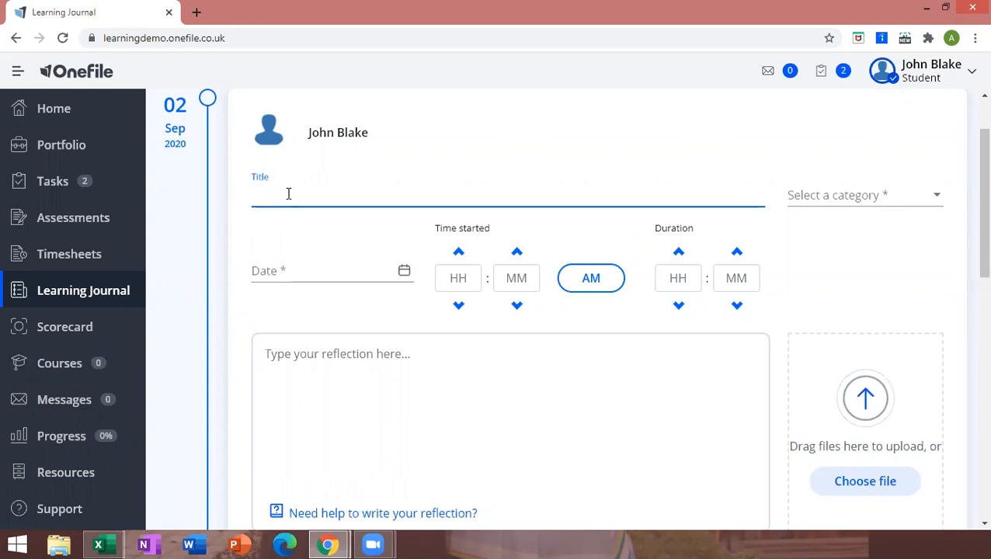
type("Attended College")
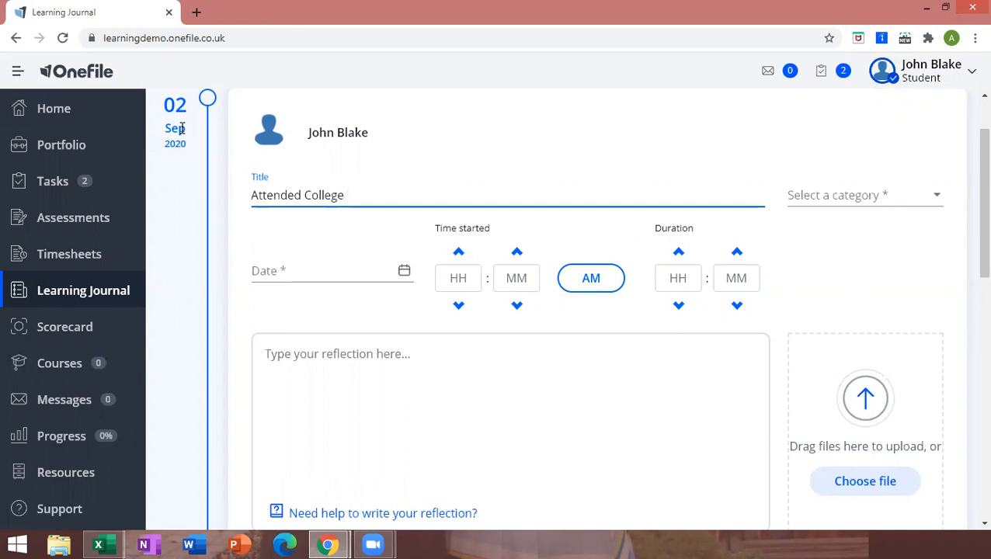
left_click(832, 203)
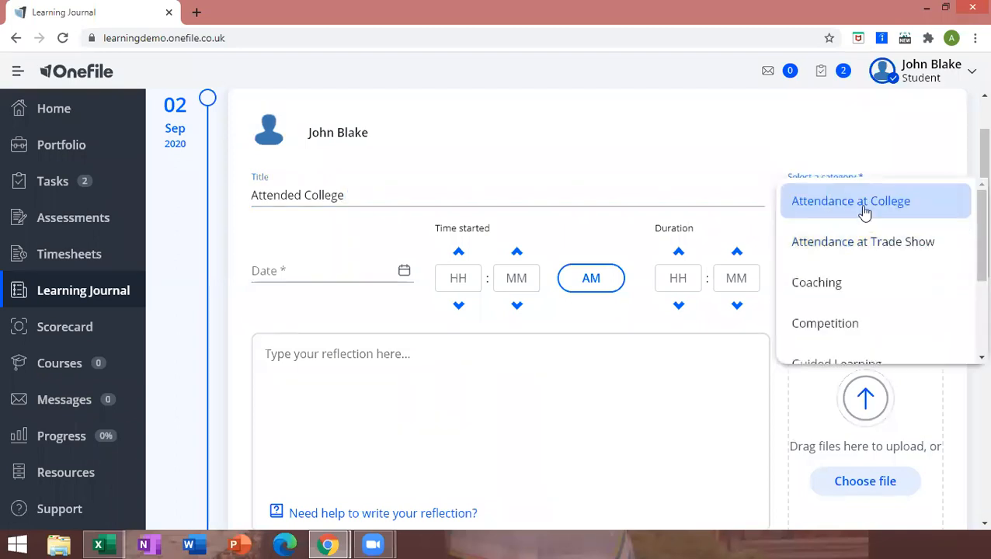
left_click(865, 210)
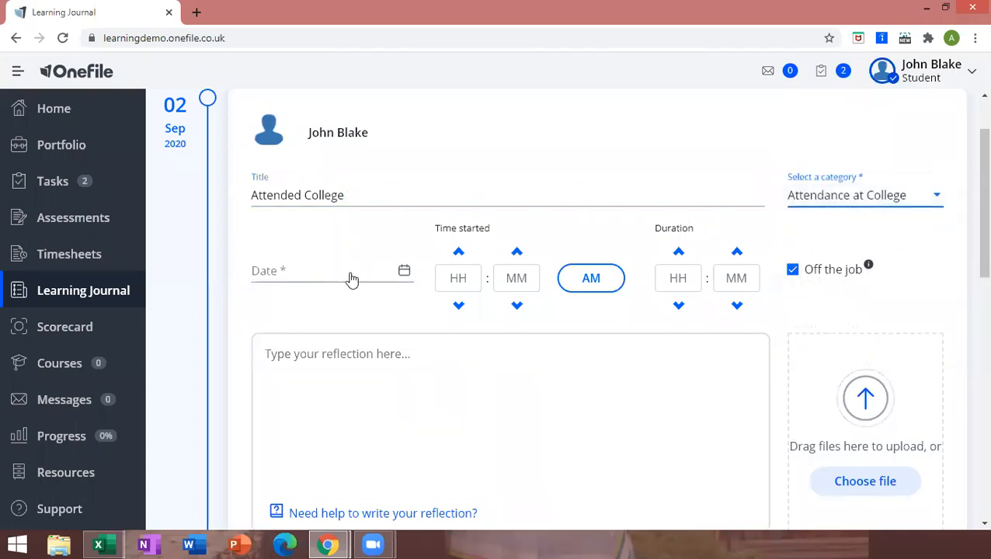
Set the entry's date to 1 Sep 2020 and its start time to 09:00 AM.
left_click(404, 270)
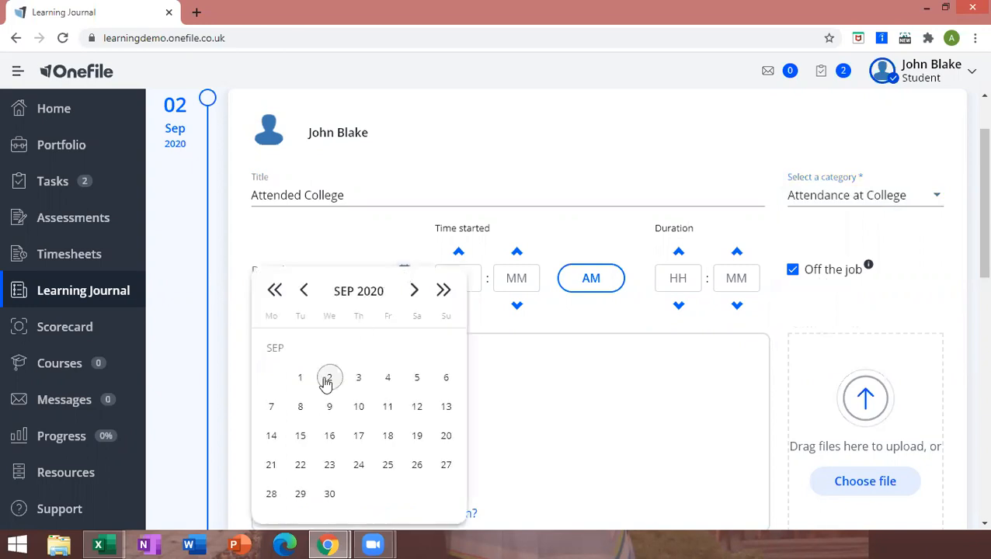
left_click(301, 380)
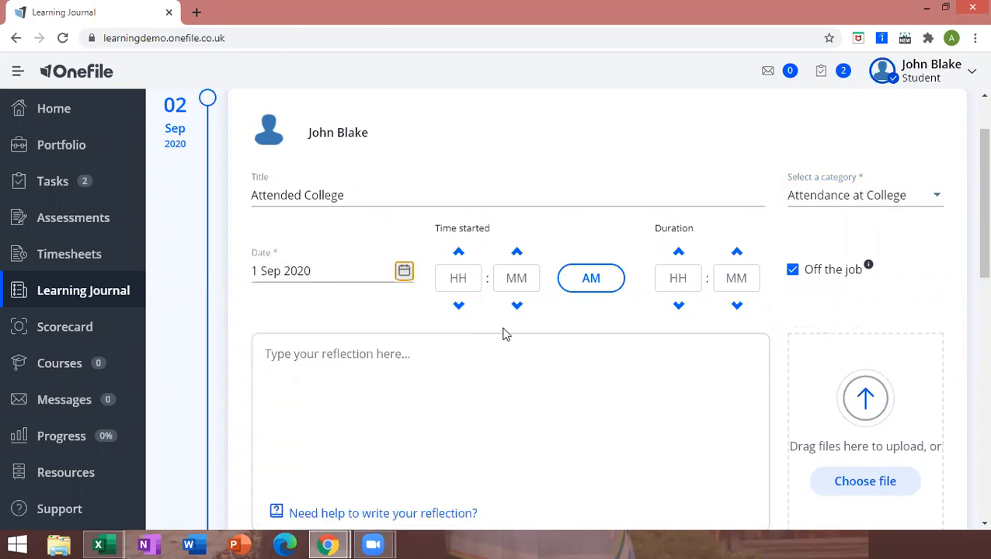
left_click(471, 276)
type("09")
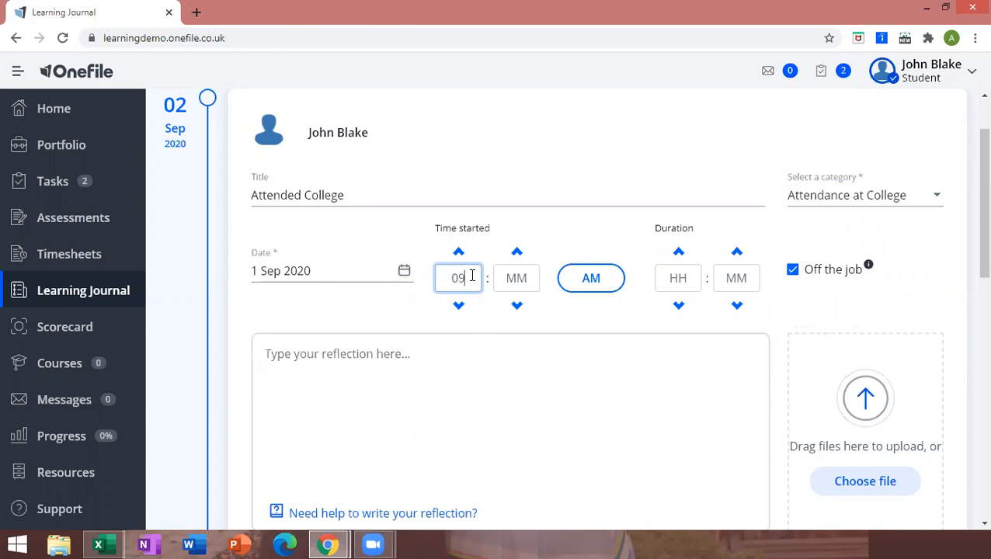
left_click(520, 278)
type("00")
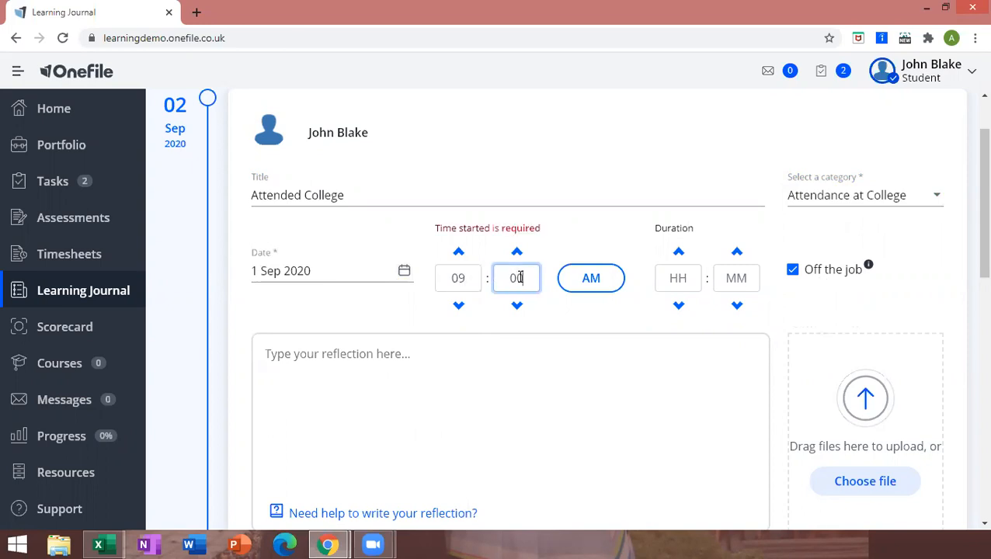
Set the entry's duration to 7 hours 30 minutes.
left_click(691, 277)
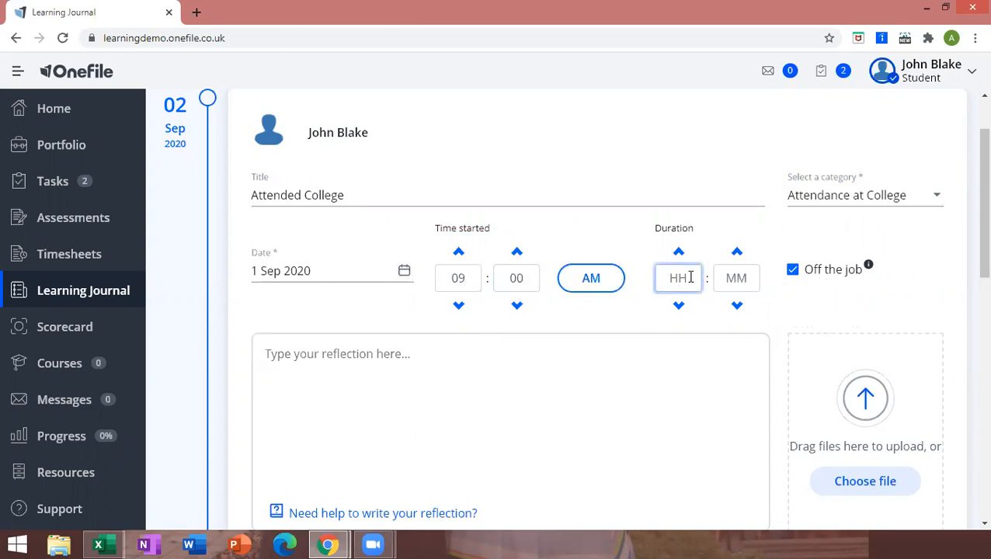
type("7")
left_click(736, 278)
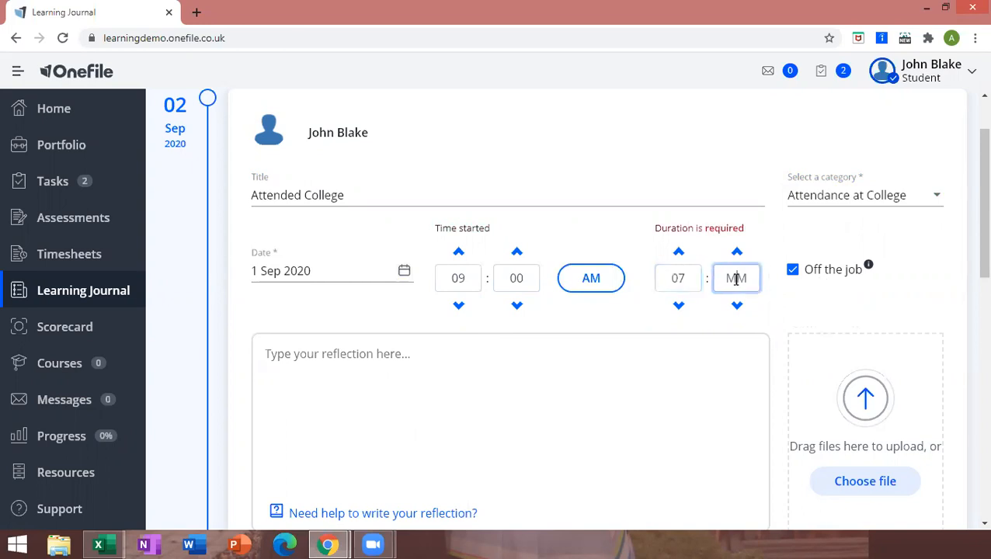
type("30")
mouse_move(870, 267)
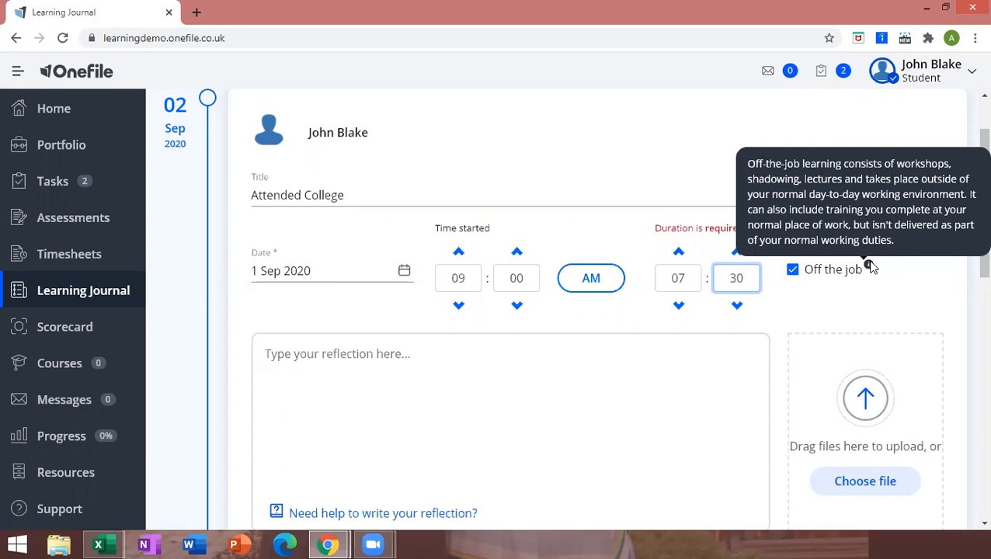
Begin the reflection with the line "I attended College today and we covered the following topics:".
left_click(444, 359)
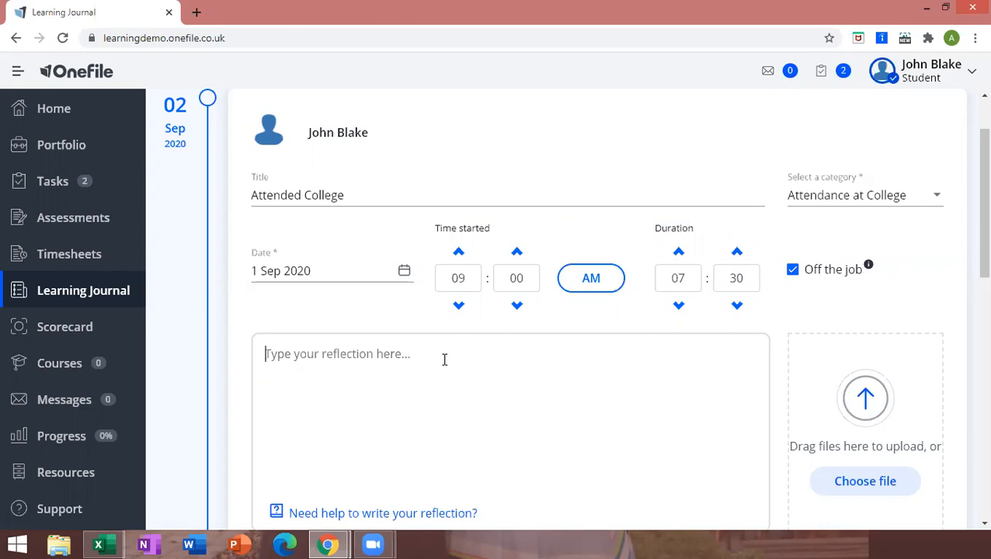
left_click(444, 358)
type("I at")
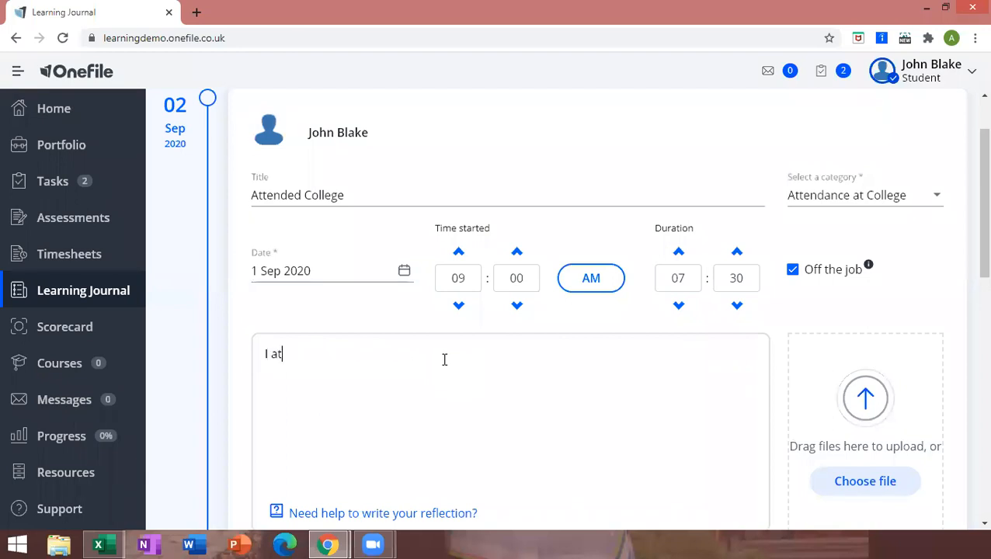
type("tended Colleg")
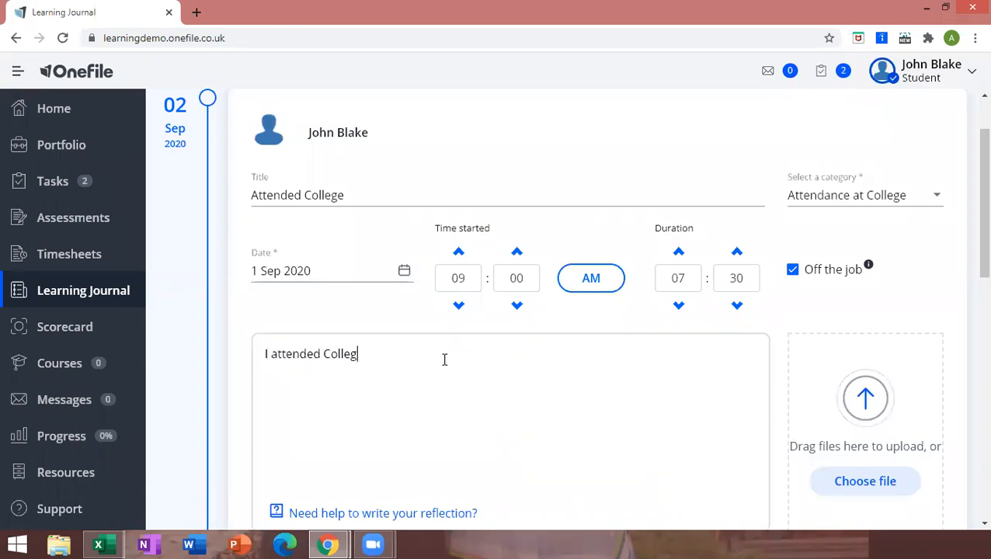
type("e today and we ")
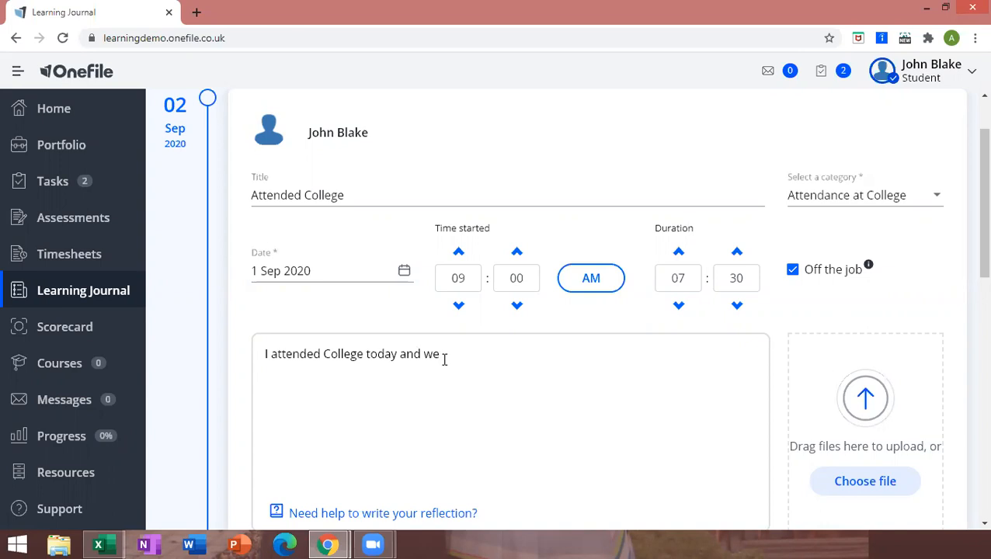
type("covered the followi")
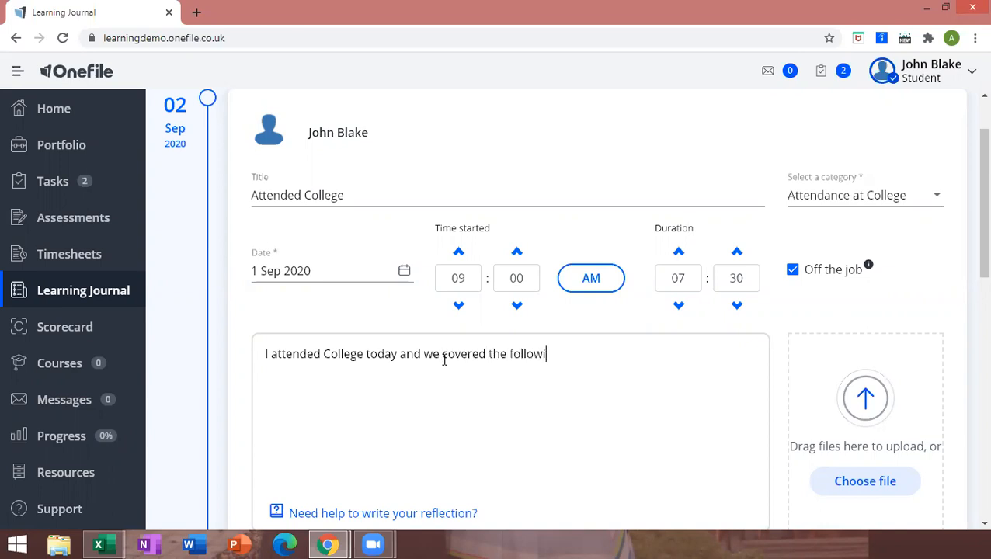
type("ng topics:")
List the topics below as "1. IT Systems in particular Databases" and "2. Equality and Diversity in the workplace", after a blank line.
key("Return")
key("Return")
type("1. IT ")
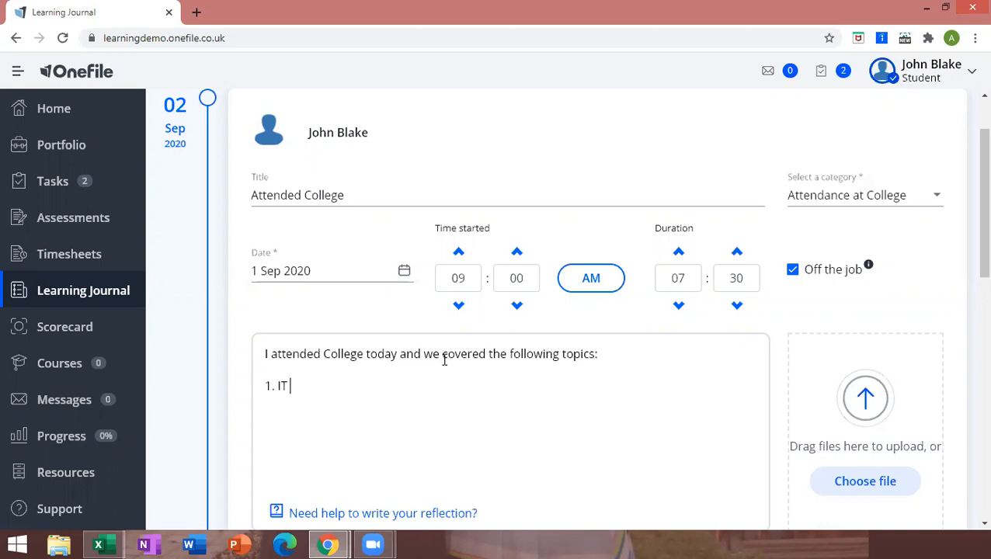
type("Systems  in particular Databa")
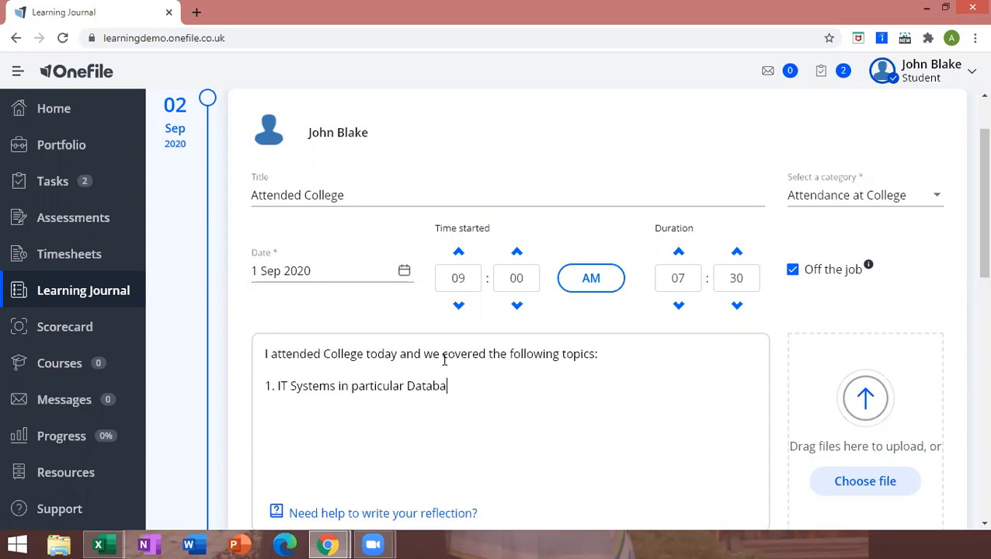
type("ses")
key("Return")
type("2. Equal")
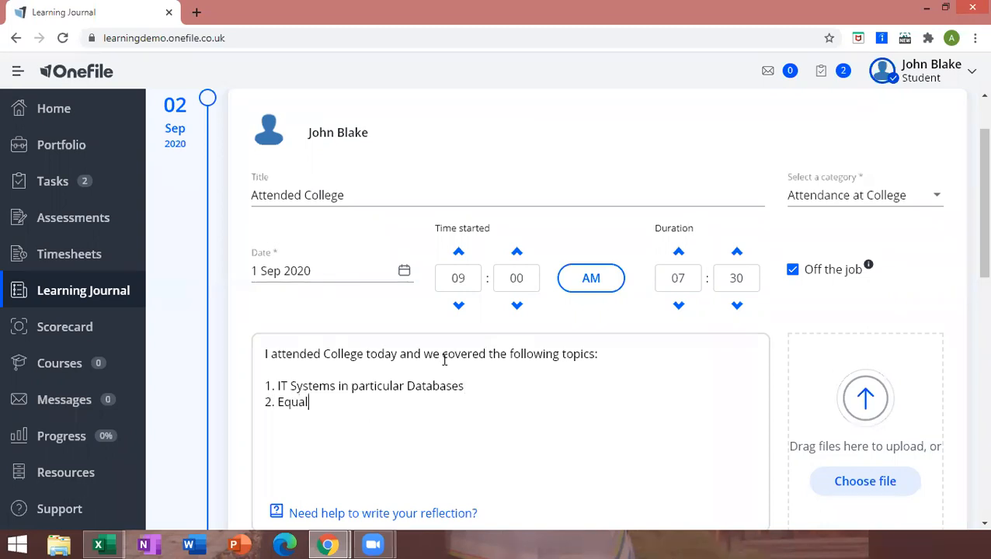
type("ity and Diveri")
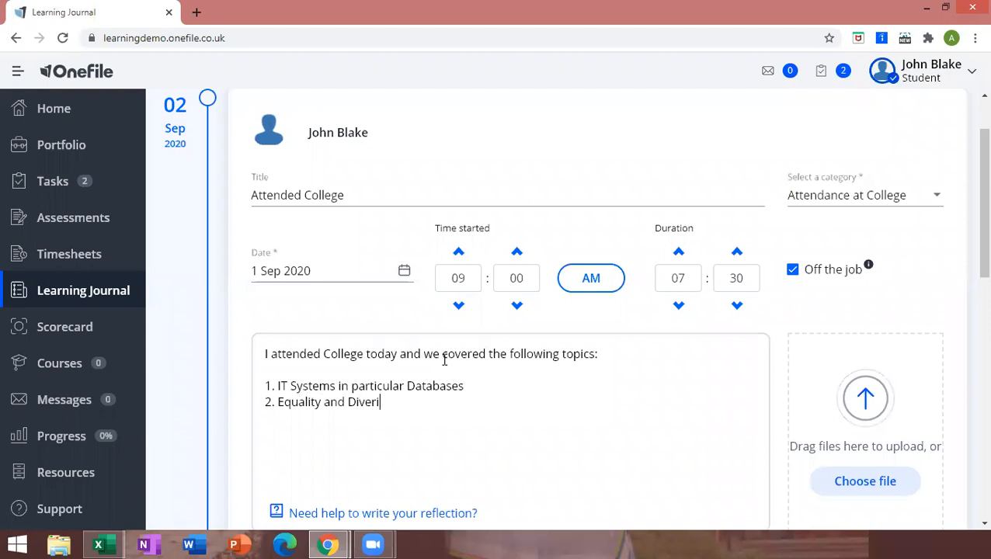
key("BackSpace")
type("sity in the work")
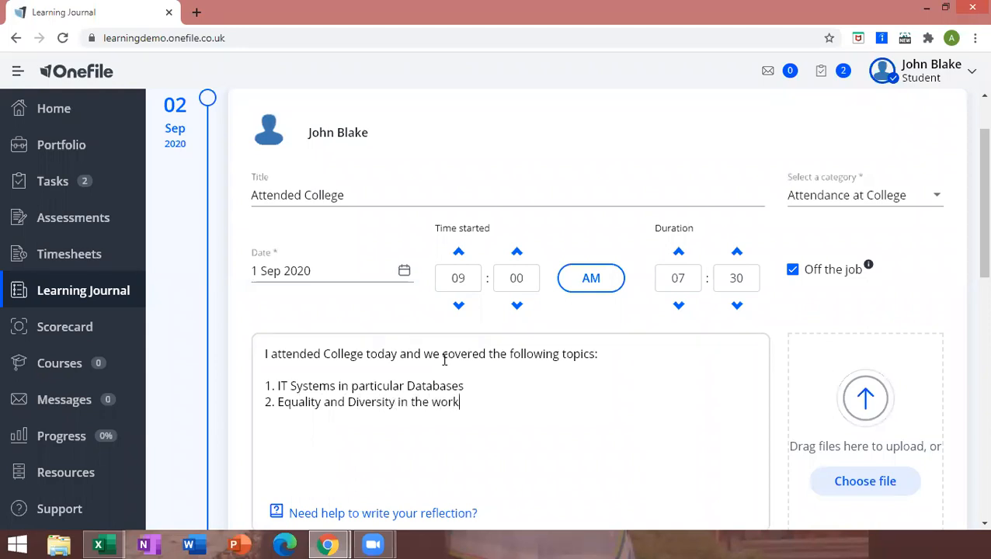
type("place")
Conclude with "Both sessions were really useful however I found that I will need further support on the Databases as at work we only use one other system.".
key("Return")
key("Return")
type("Both session")
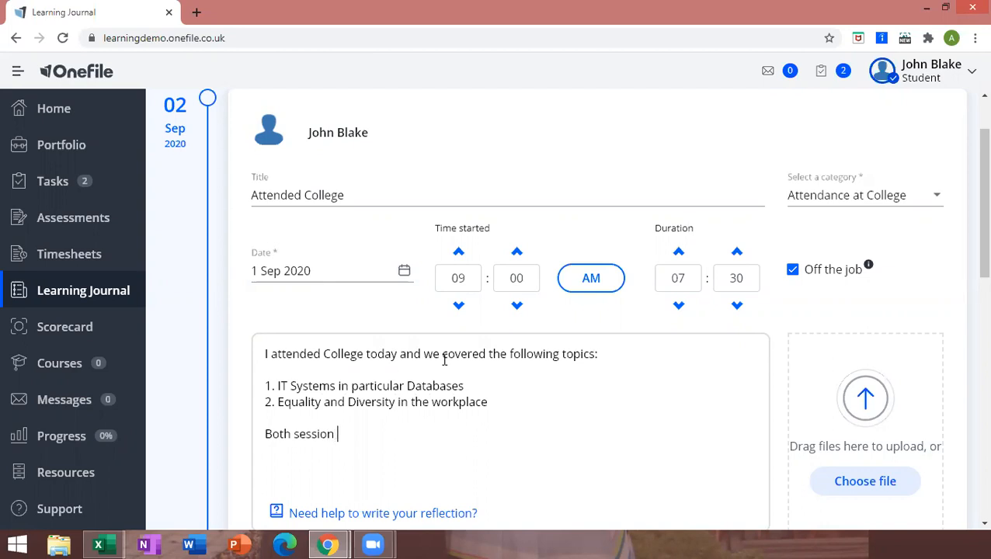
key("BackSpace")
type("s were really useful howe")
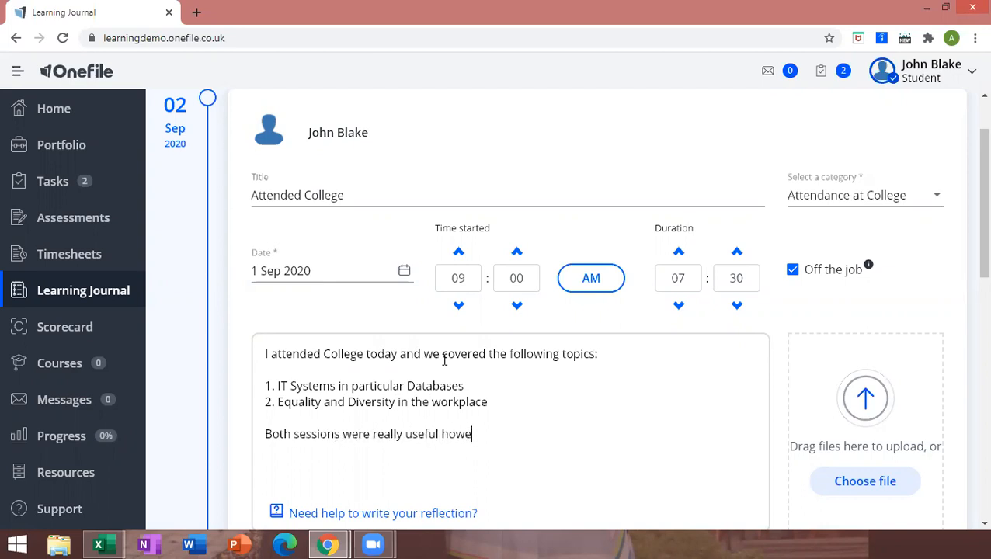
type("ver I found that ")
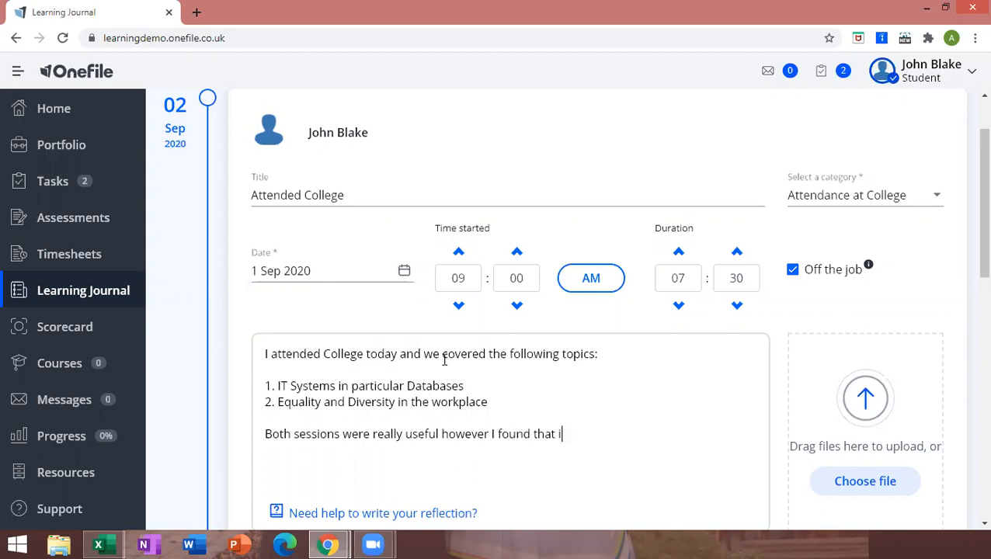
type("I will need further su")
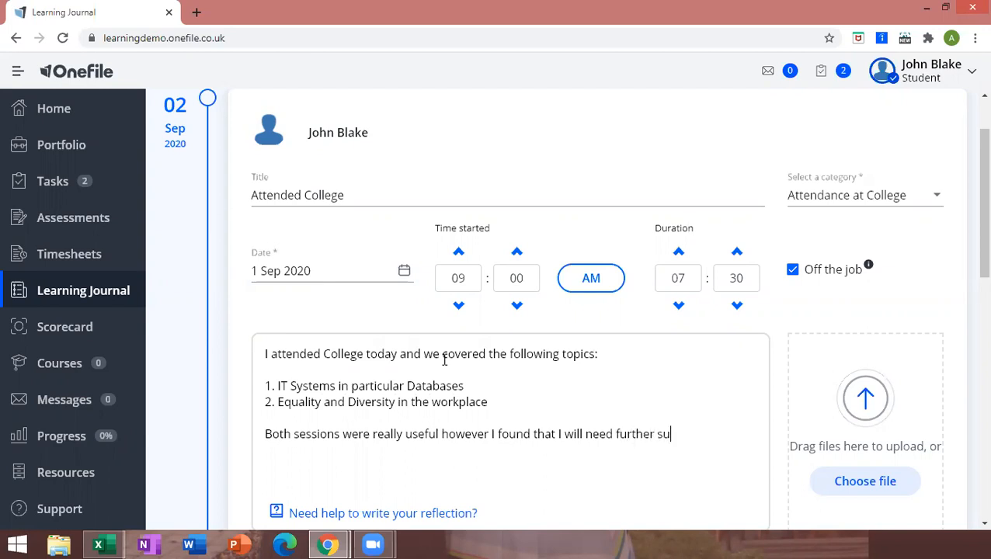
type("pport on the Data")
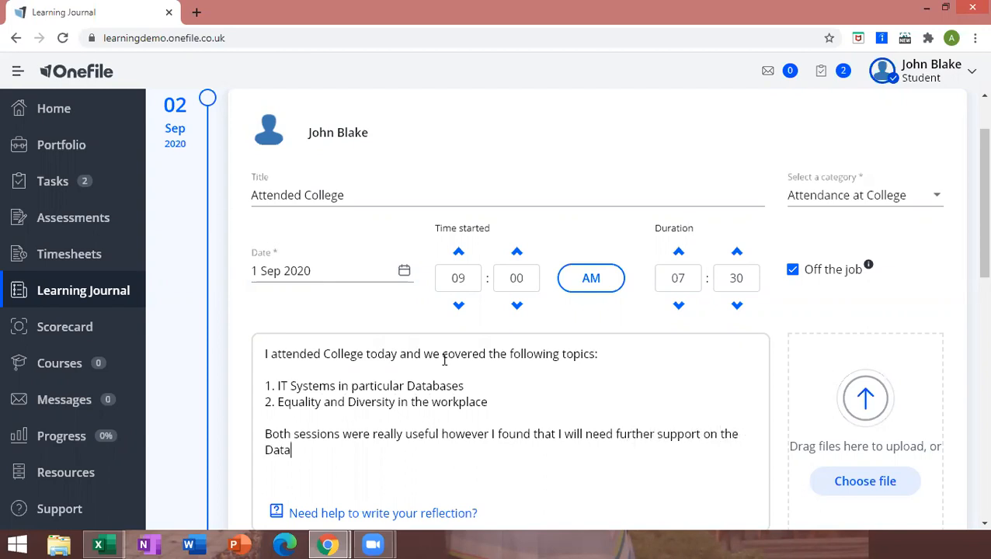
type("bases")
type("as at work we only use one other system.")
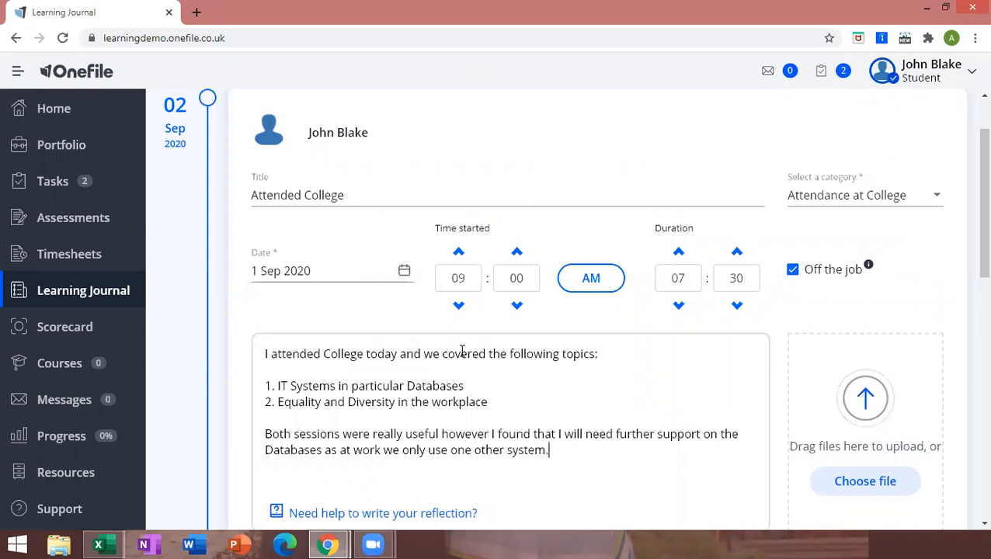
Open the entry's criteria linking and select skill S1 about using multiple IT packages and systems.
scroll(471, 345, "down", 1)
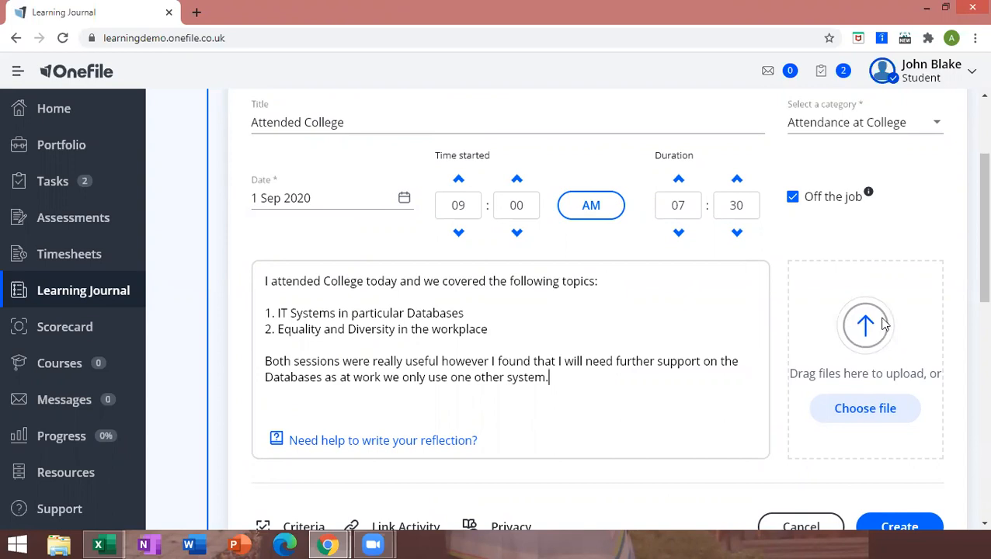
scroll(626, 292, "down", 2)
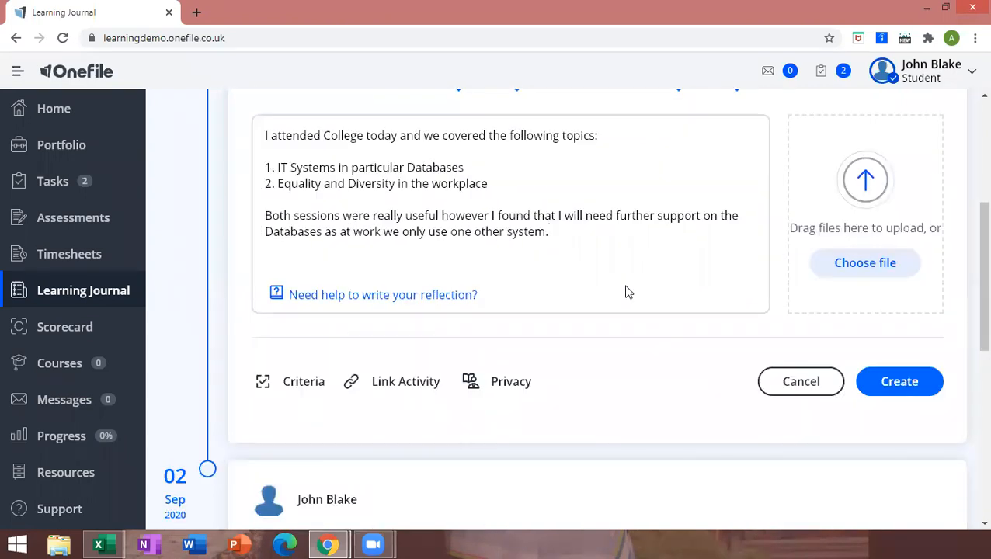
left_click(309, 383)
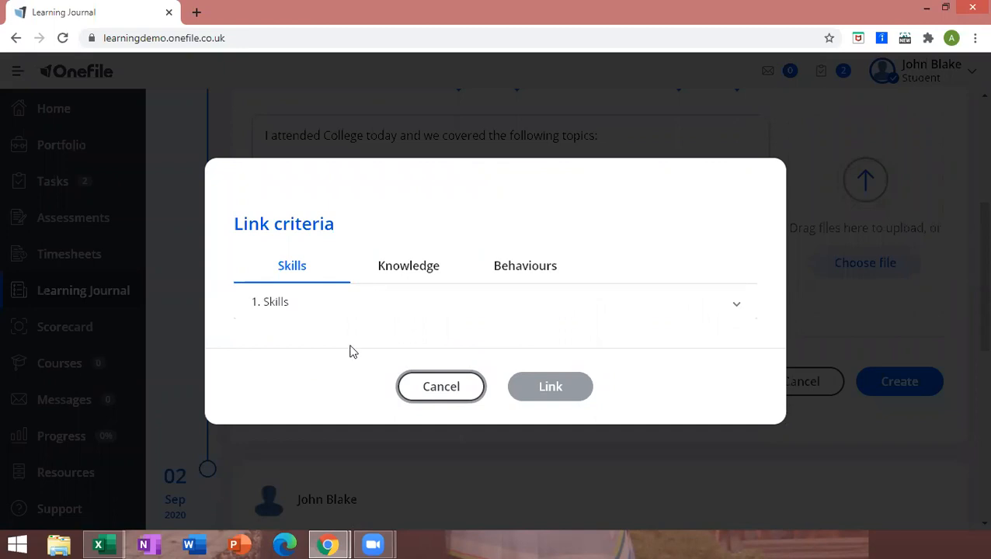
left_click(279, 306)
left_click(251, 256)
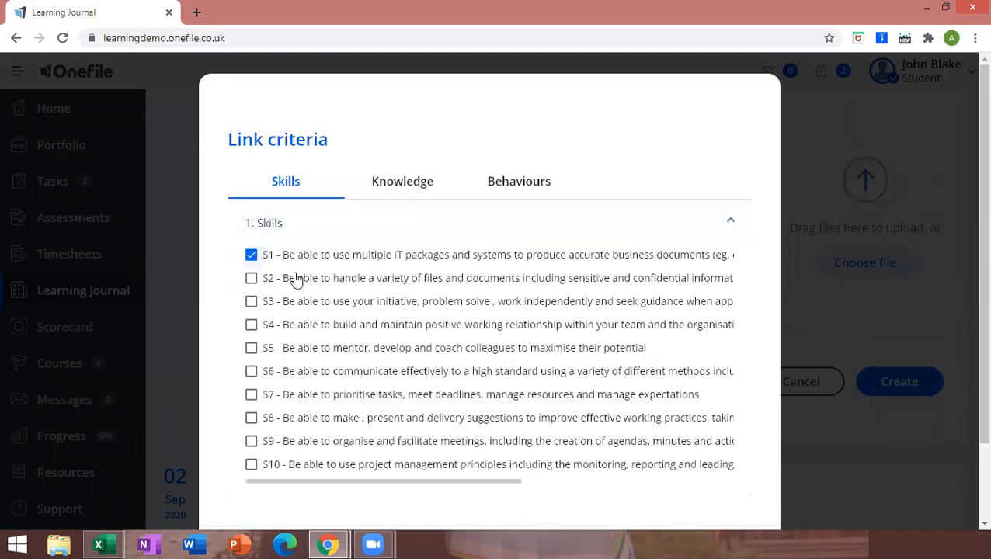
scroll(466, 295, "down", 1)
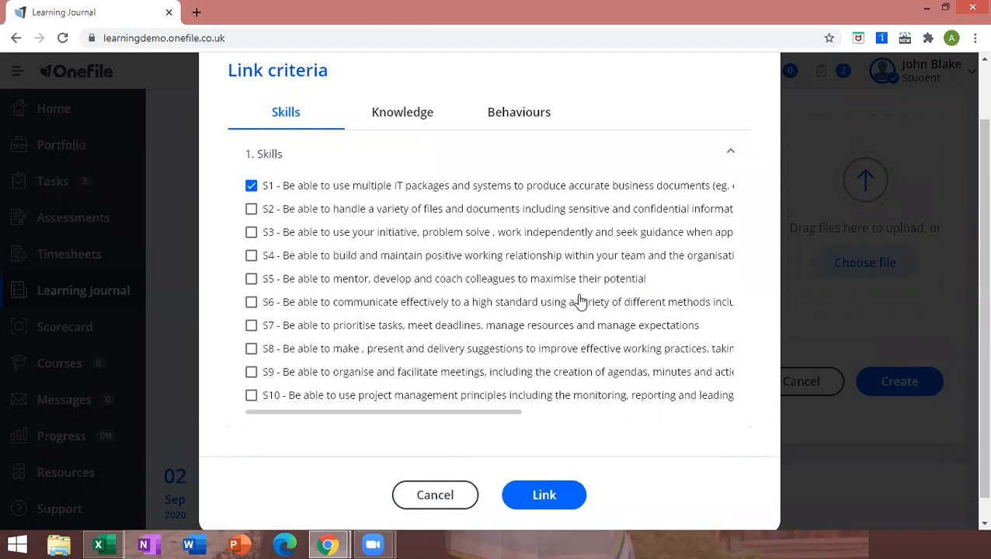
Select two criteria from the Knowledge group for linking to the entry.
left_click(400, 115)
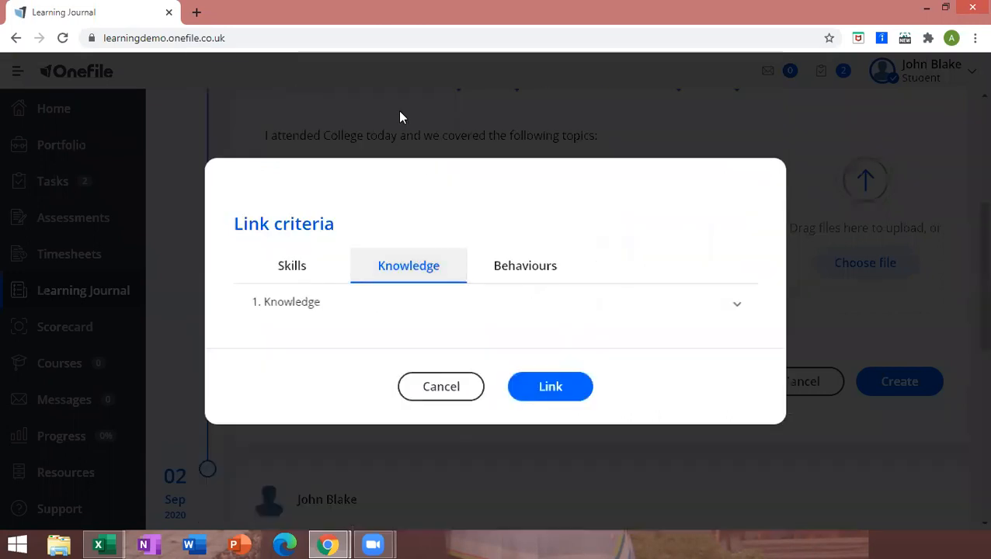
left_click(307, 306)
left_click(251, 348)
left_click(253, 302)
Expand the Behaviours criteria group, then link the already selected criteria to the journal entry.
left_click(522, 185)
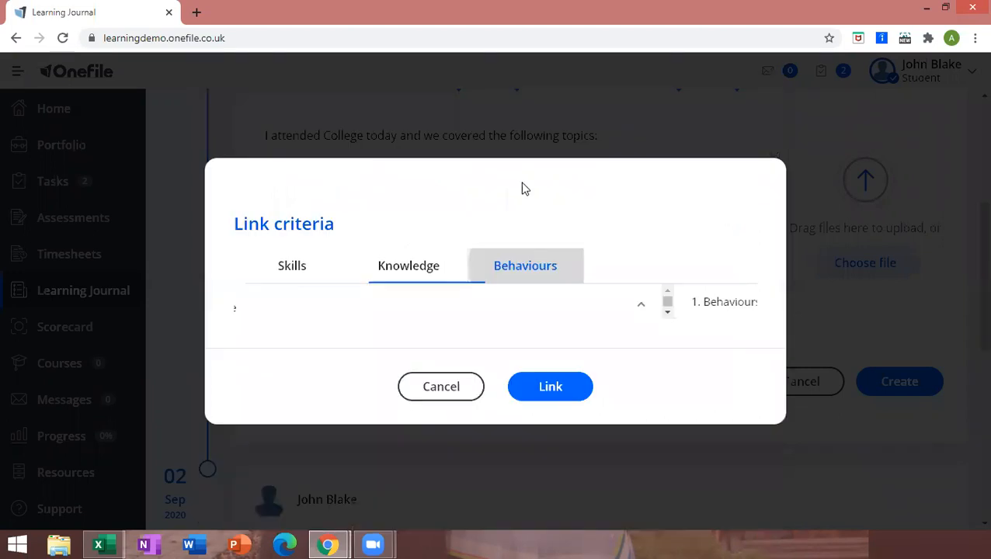
left_click(738, 309)
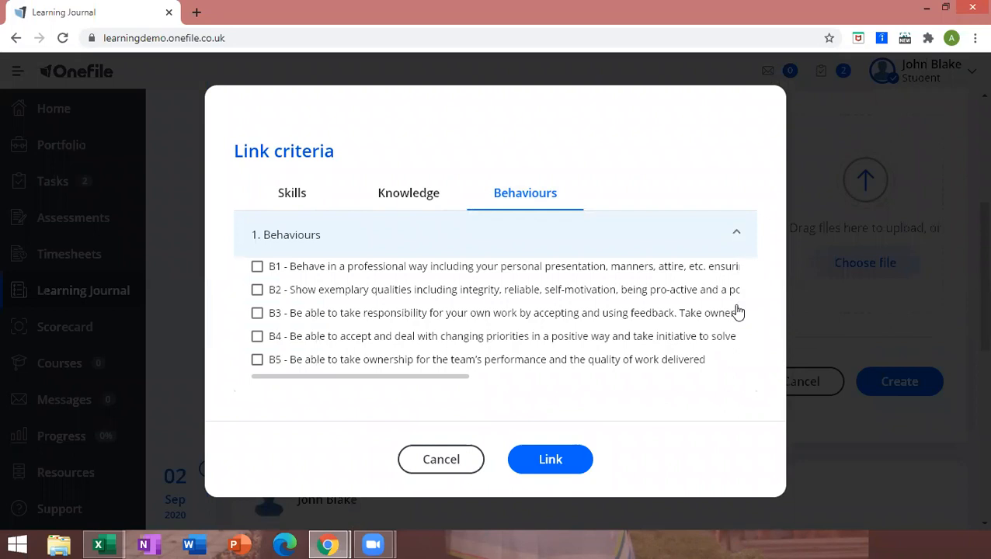
left_click(560, 464)
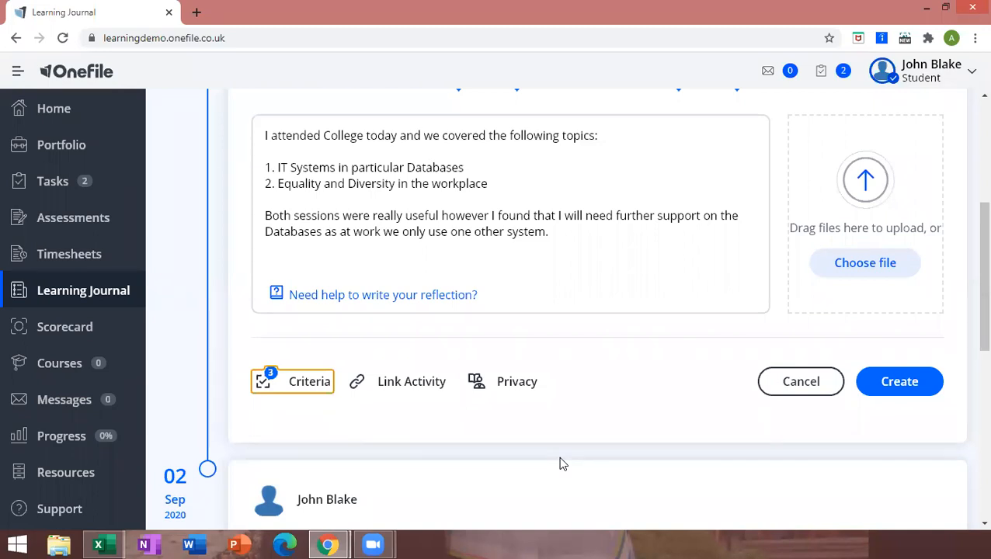
Create the college attendance journal entry and look through the journal timeline.
left_click(908, 392)
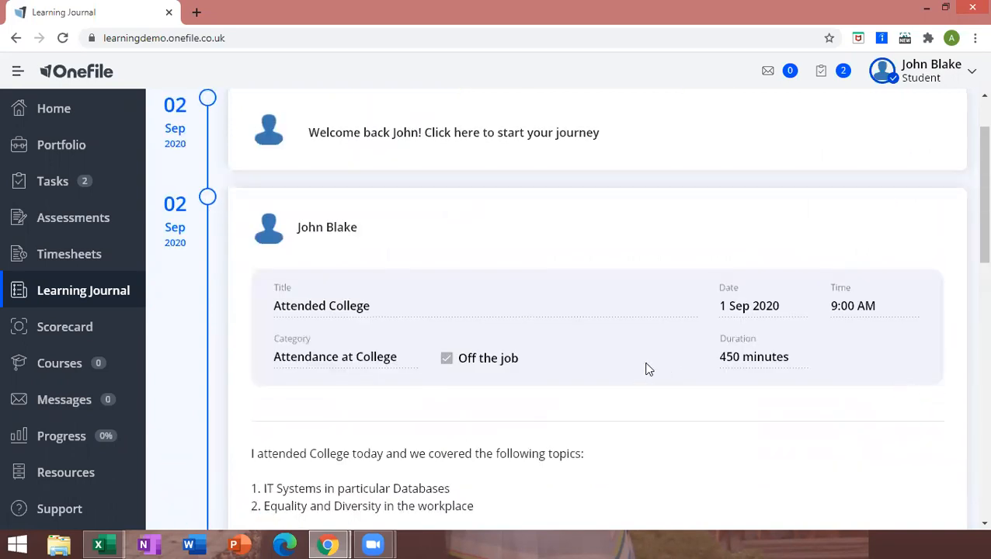
scroll(649, 369, "down", 10)
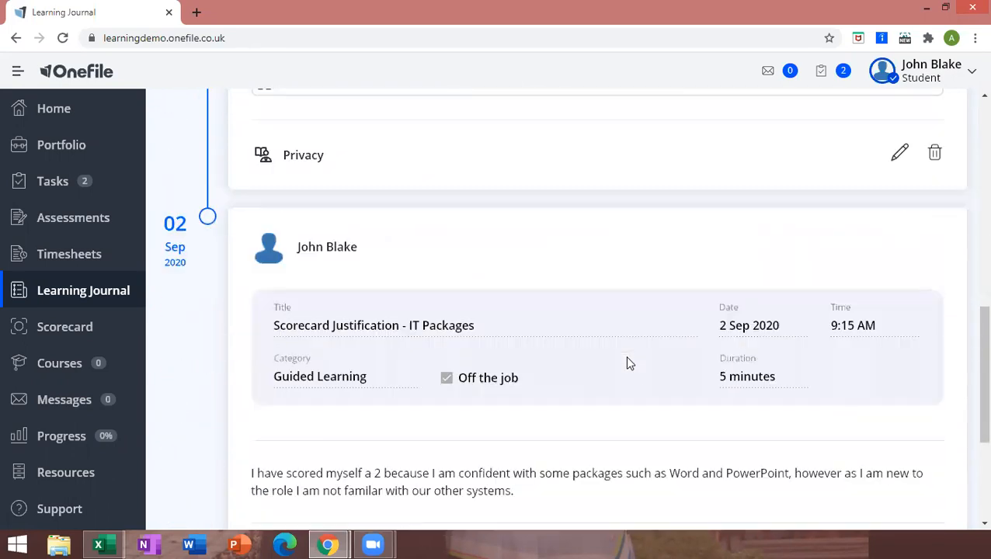
scroll(629, 363, "up", 10)
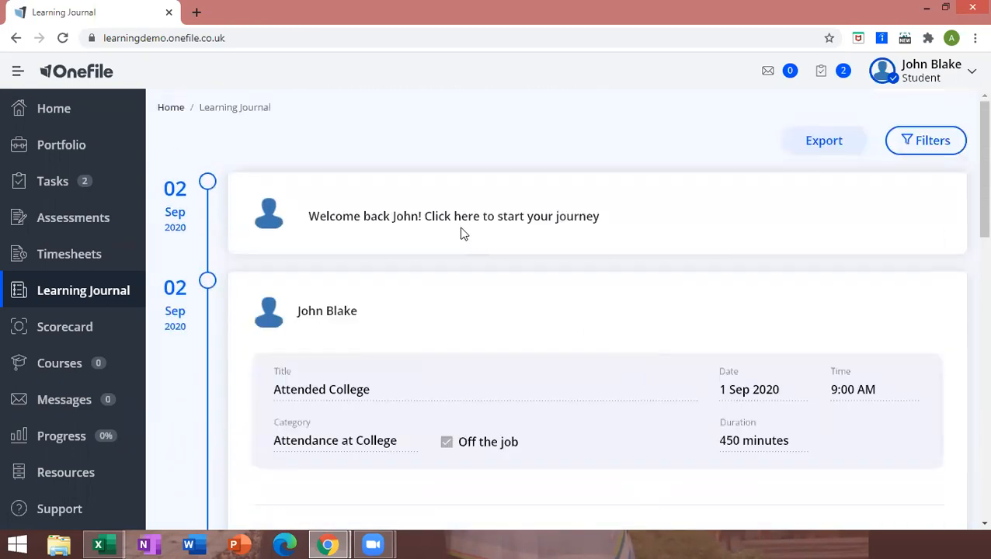
Start a new journal entry titled "Work Shadowing" and assign it the Shadowing category.
left_click(458, 230)
left_click(319, 199)
type("Work Shadowing")
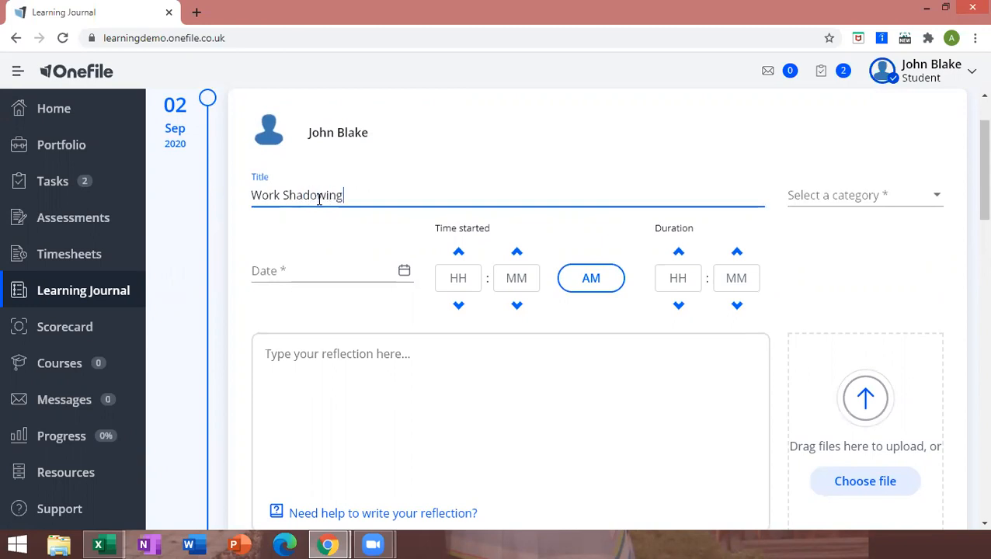
left_click(859, 196)
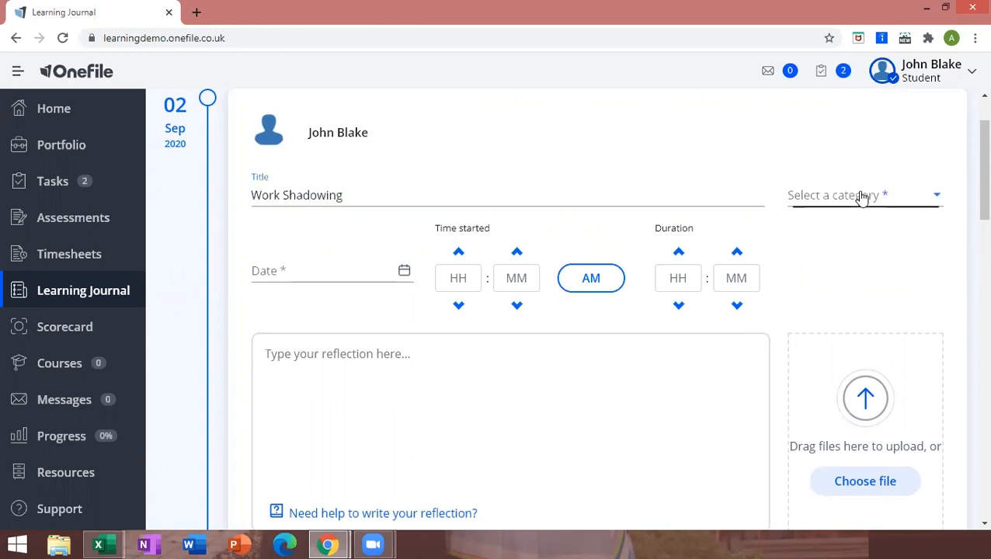
scroll(887, 268, "down", 3)
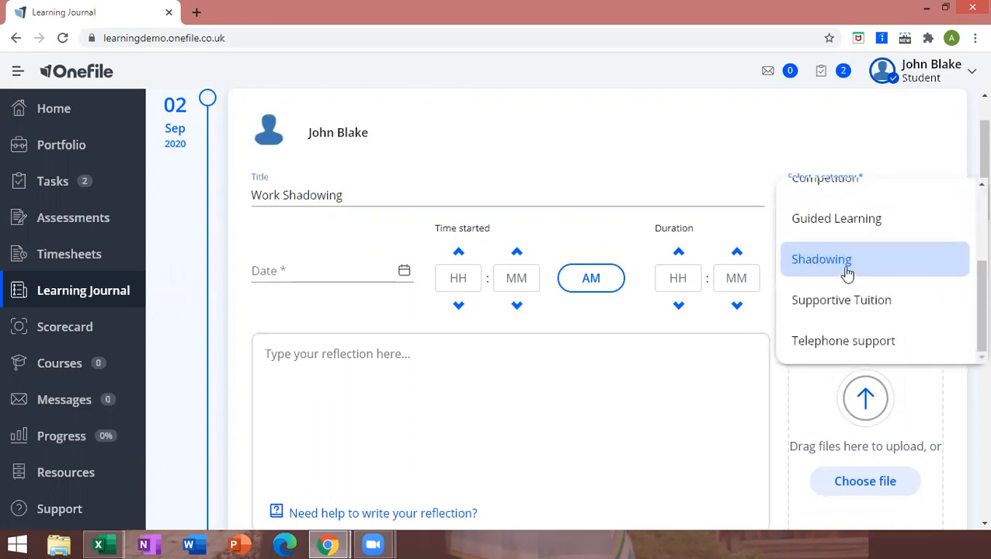
left_click(881, 272)
Set the entry's date to 2 Sep 2020 and its start time to 10:00 AM.
left_click(404, 272)
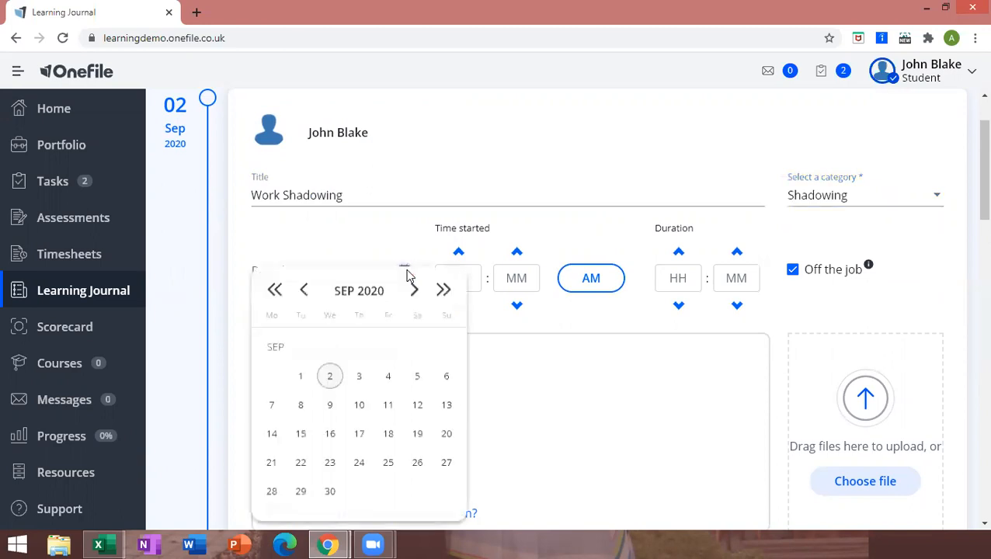
left_click(332, 378)
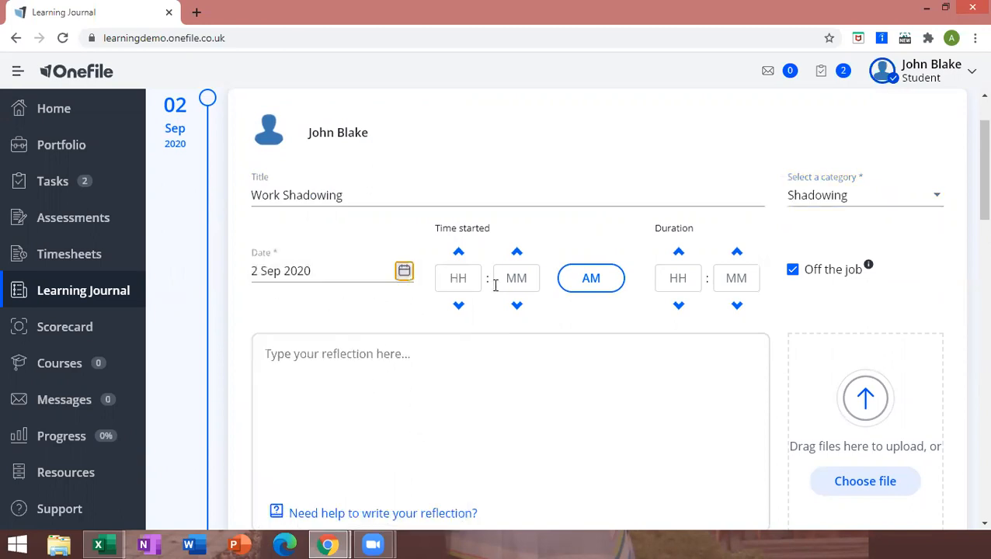
left_click(470, 280)
type("10")
left_click(526, 275)
type("00")
Set the entry's duration to 11 hours and 00 minutes.
left_click(692, 279)
type("11")
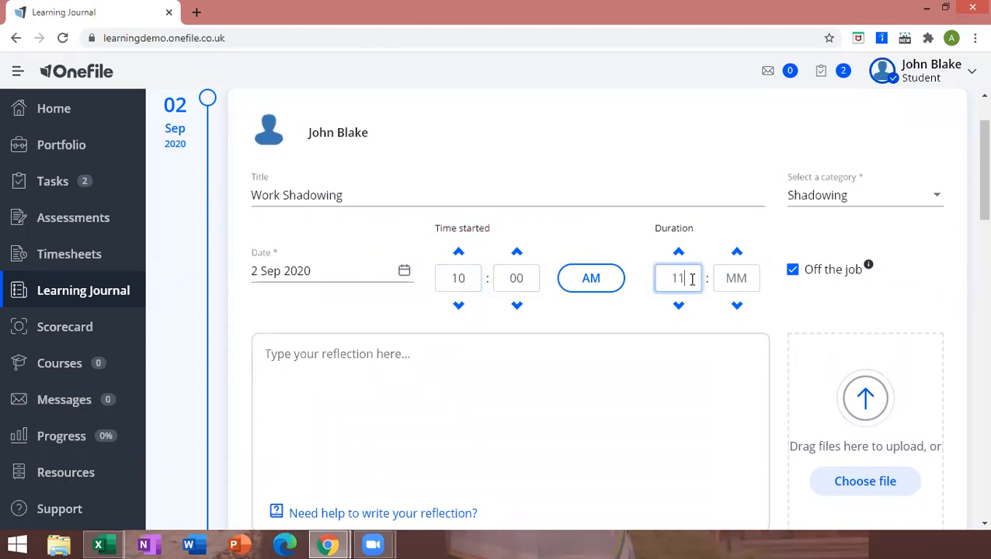
left_click(732, 278)
type("00")
Write the reflection "Today I shadowed a member of the Finance team, they explained how they use their Financial packages to monitor and record transactions.".
left_click(401, 363)
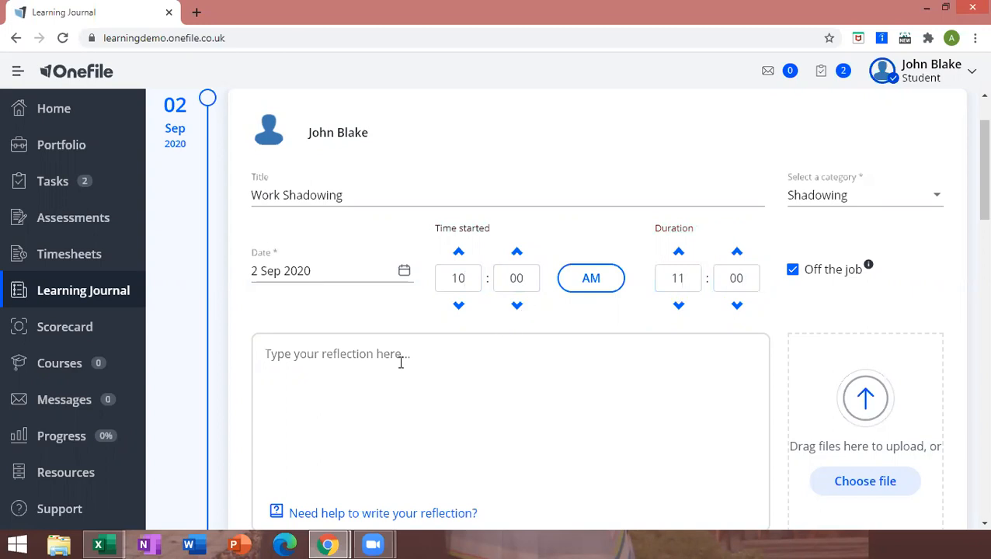
type("Today I shadowed a ")
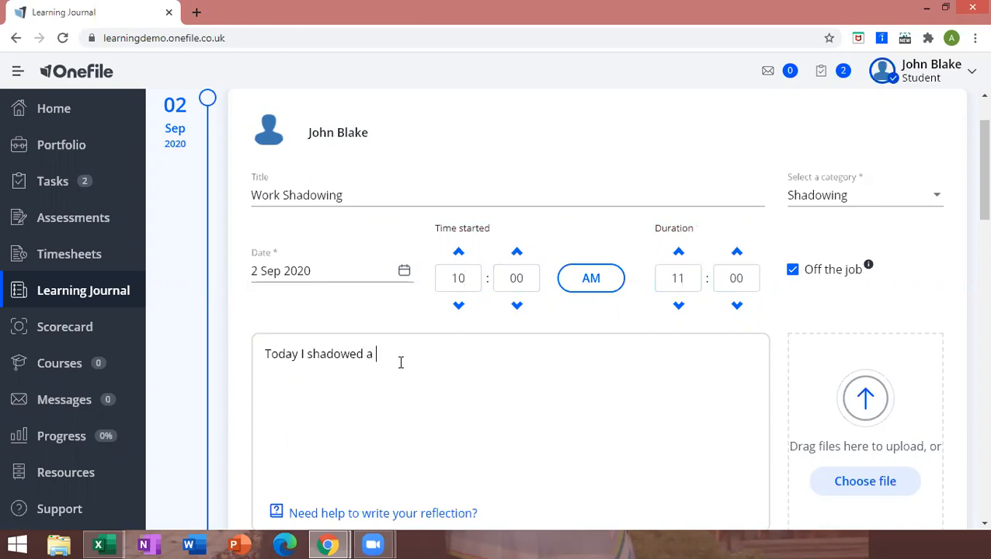
type("member of the Finance tea")
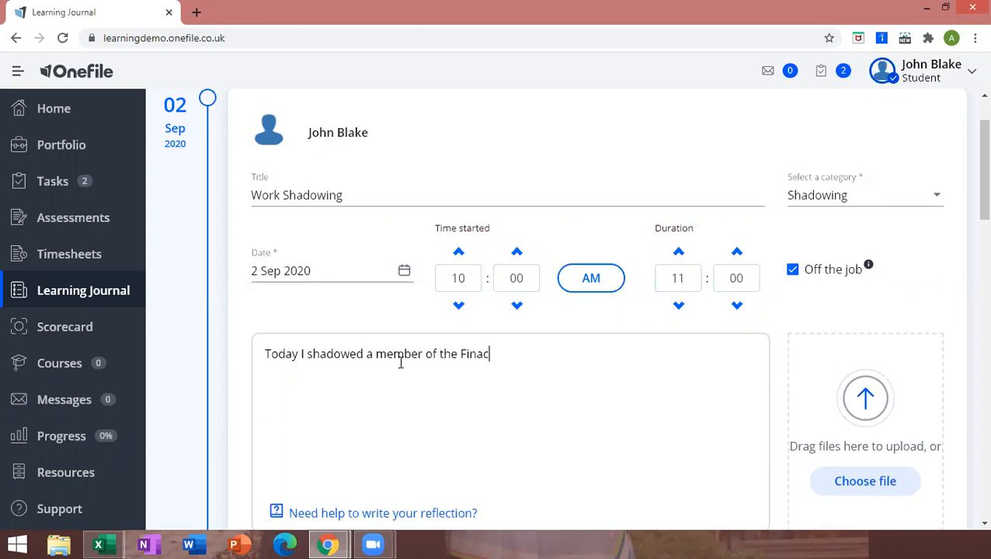
type("m, they esp")
key("BackSpace")
key("BackSpace")
type("x")
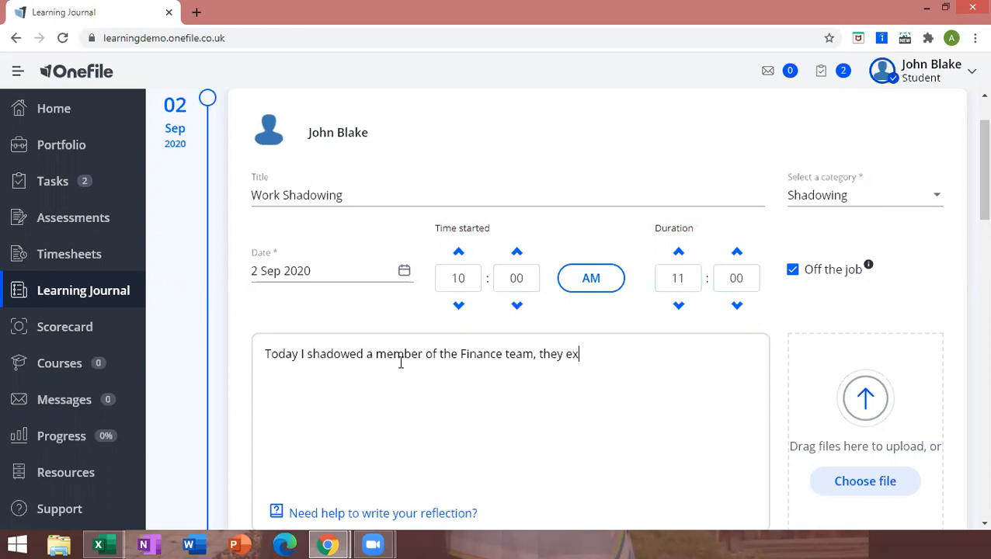
type("plained how they use the")
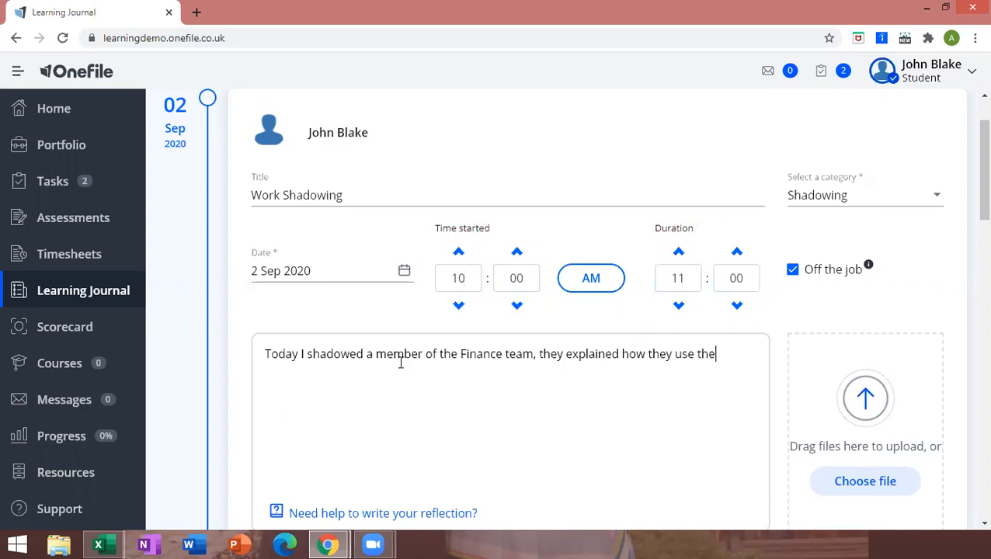
type("ir Finanacial")
key("BackSpace")
key("BackSpace")
key("BackSpace")
key("BackSpace")
key("BackSpace")
key("BackSpace")
key("BackSpace")
type("ncial p")
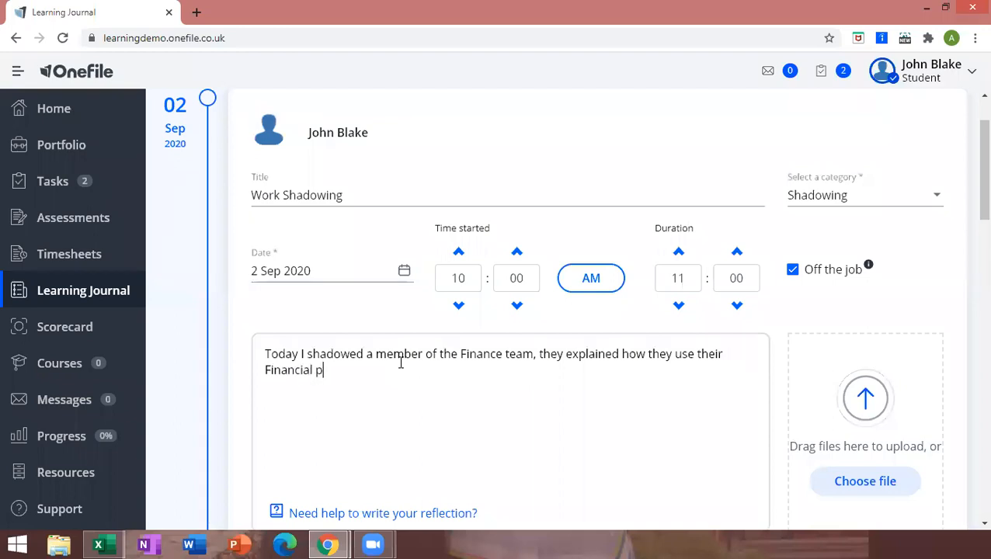
type("ackages to monitor and record ")
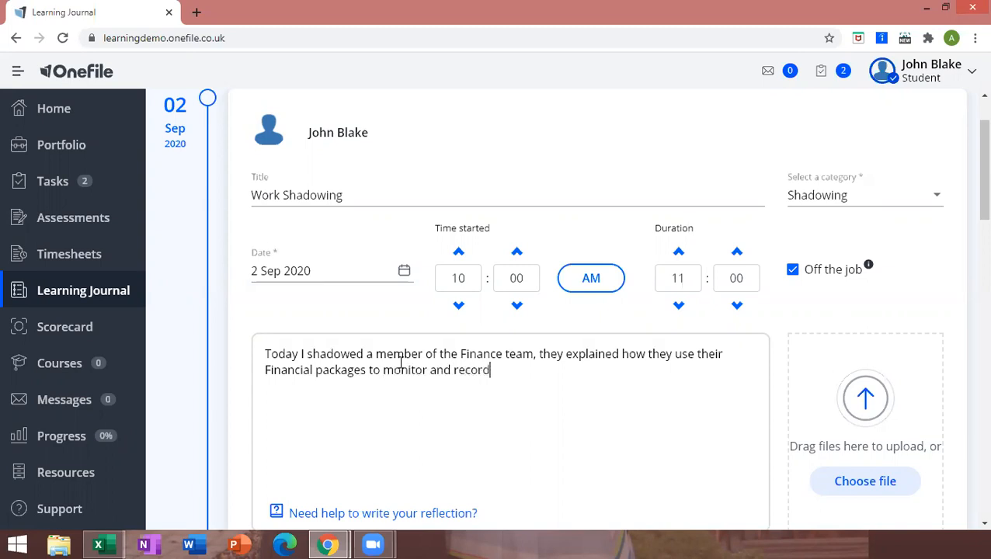
type("transactions.")
After a blank line, add "I think it would be useful in a few more weeks to revisit what I learnt" to the reflection.
key("Return")
key("Return")
type("I think it would")
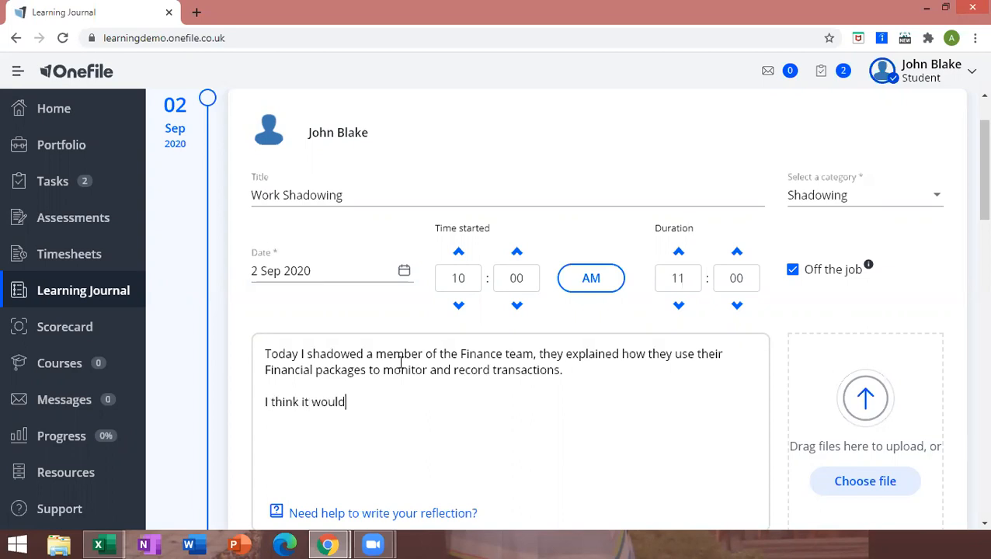
type(" be useful in a few m")
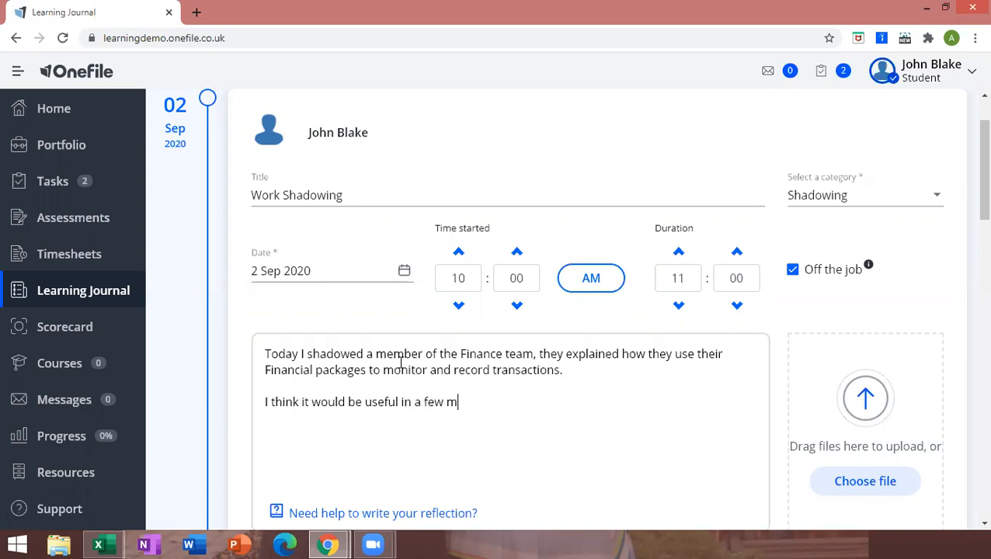
type("ore weeks to revisit ")
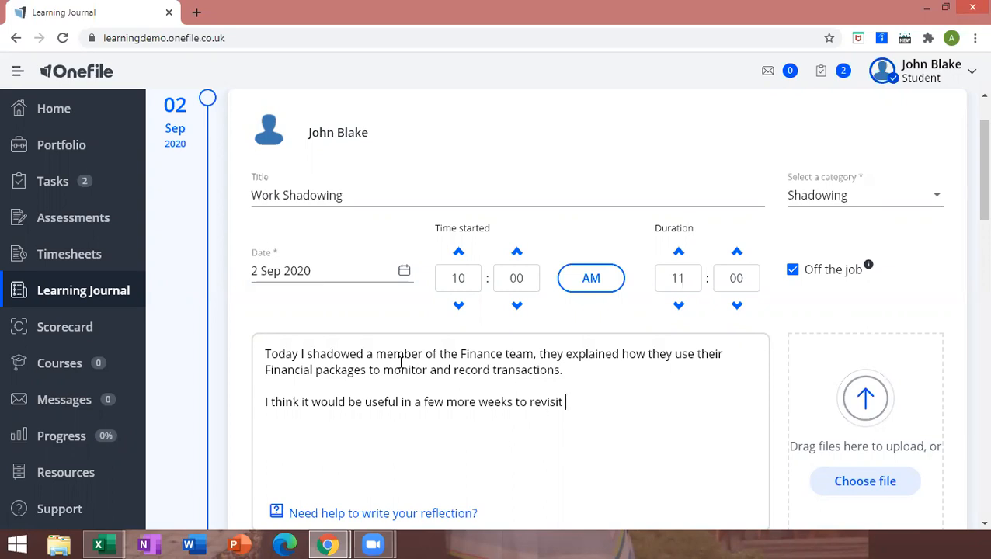
type("what I learnt")
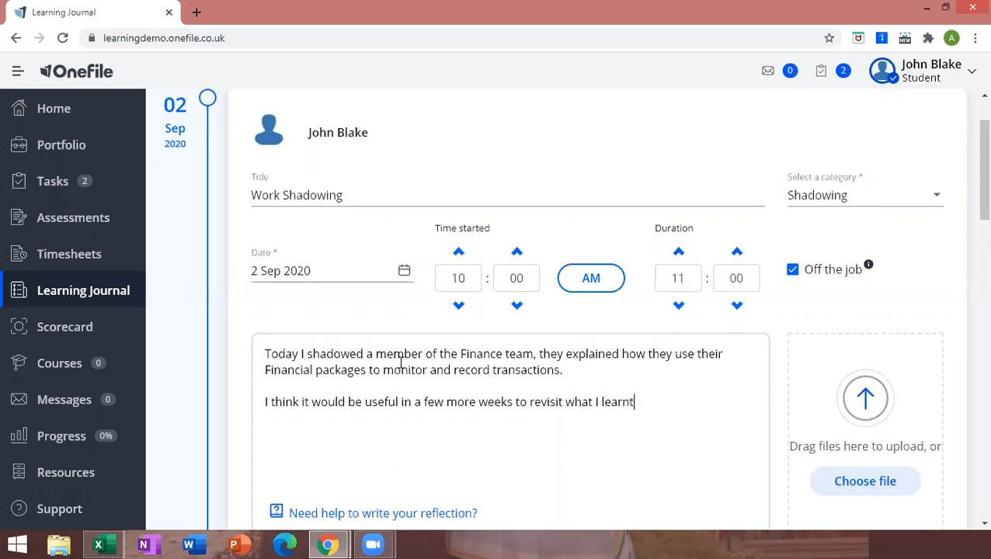
Complete the second paragraph with "once I have a greater understanding of how my role fits into the organisation".
type(" once I have a greater ")
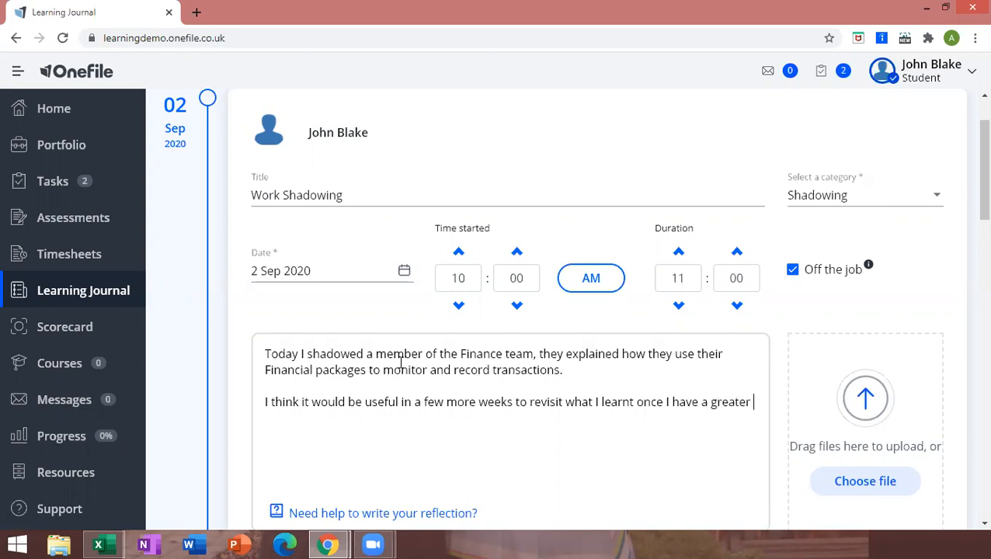
type("understanding of")
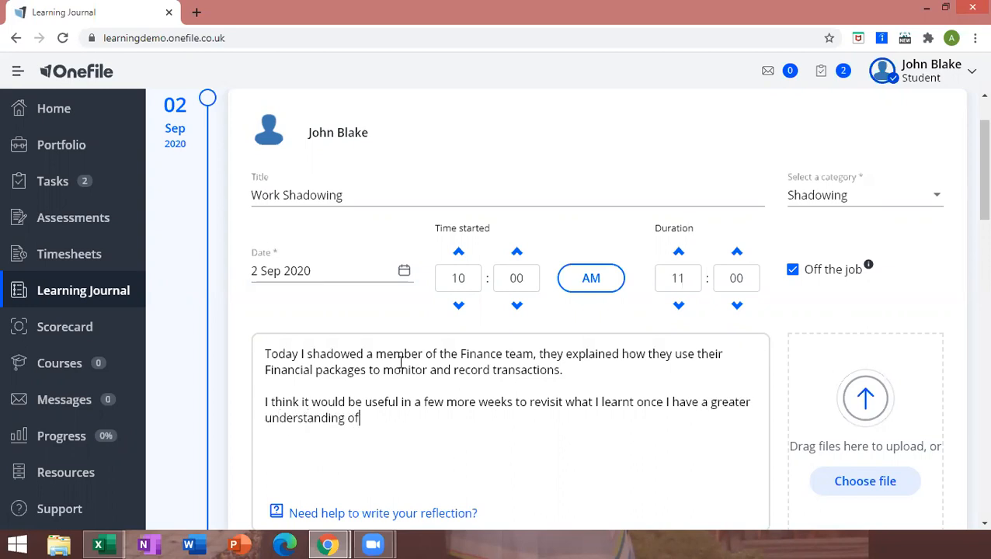
type(" how my role ")
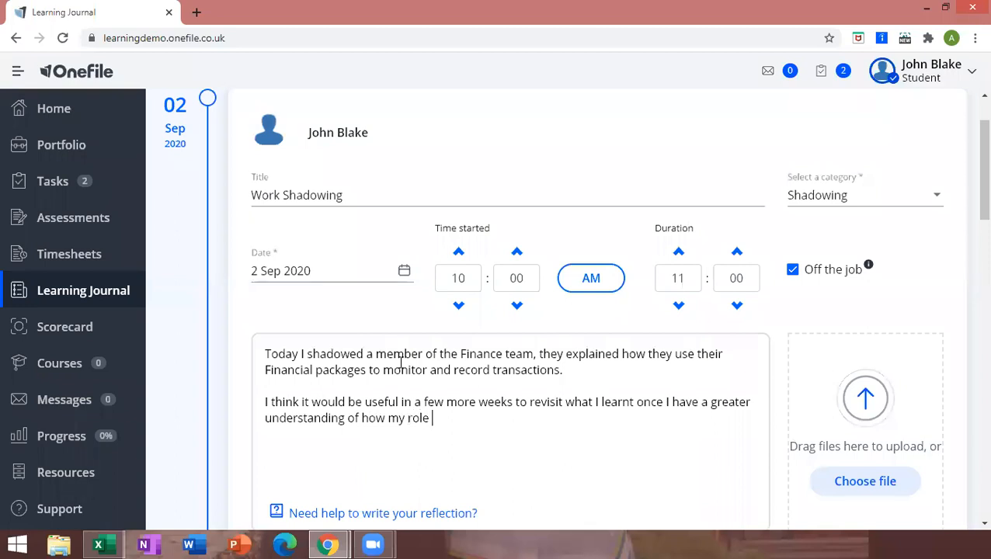
type("fits into the organisation")
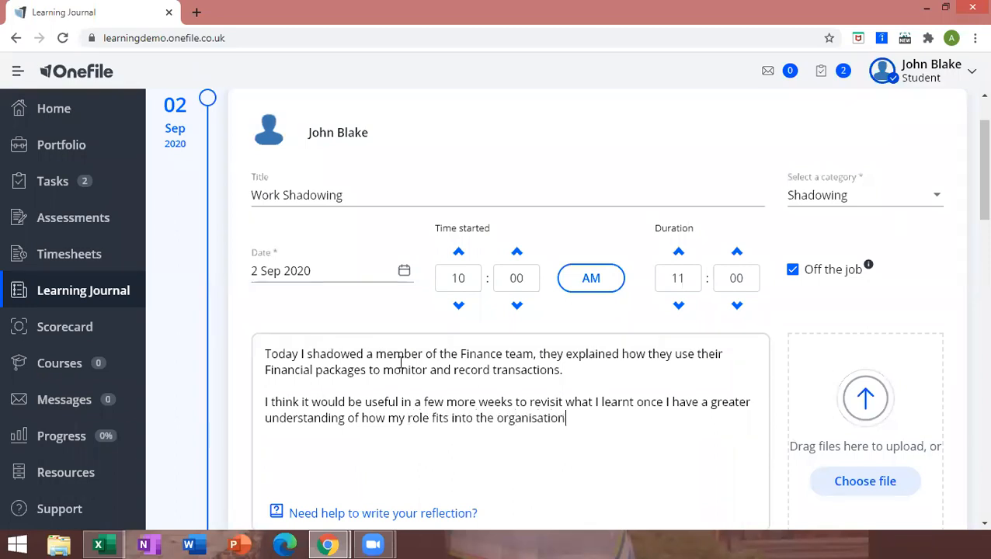
Open the entry's criteria linking and select skills S1, S2 and S4.
scroll(401, 363, "down", 3)
left_click(306, 310)
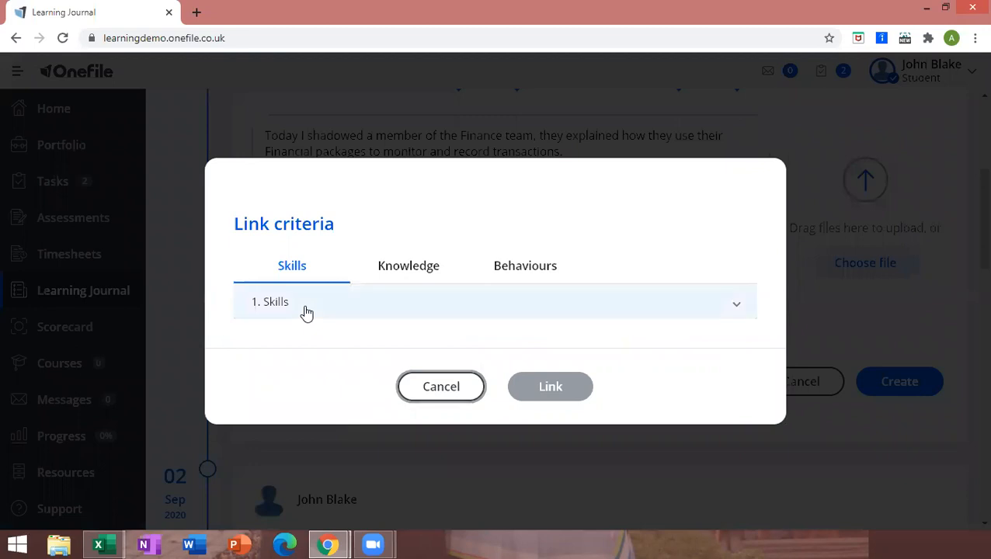
left_click(305, 311)
left_click(251, 256)
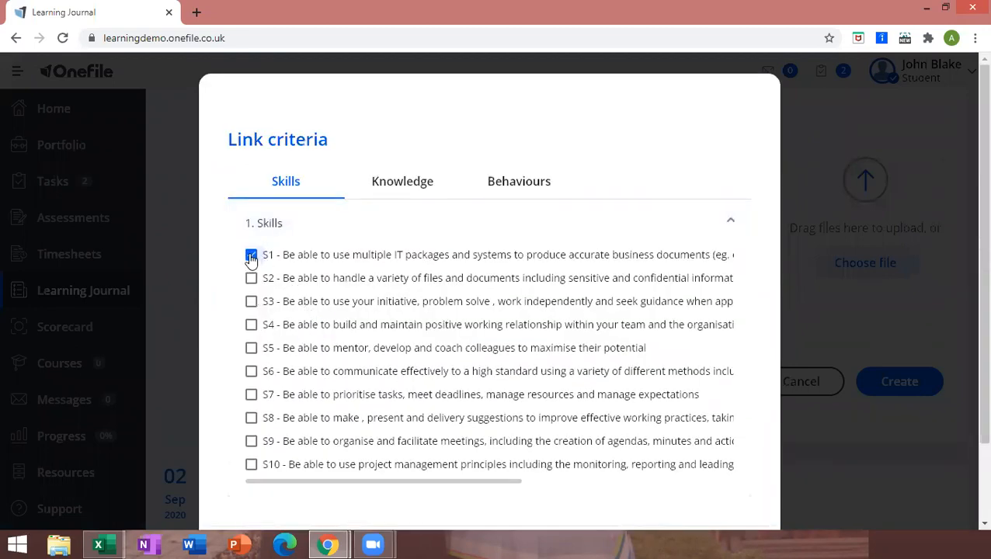
left_click(252, 278)
left_click(252, 325)
Select knowledge criteria K1, K3 and K4 and link all the selected criteria to the entry.
left_click(400, 185)
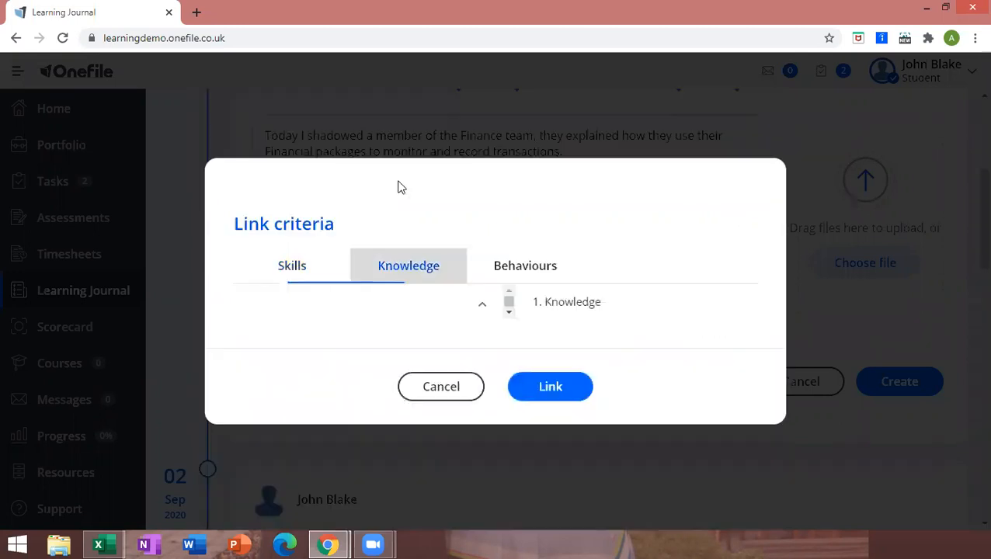
left_click(344, 308)
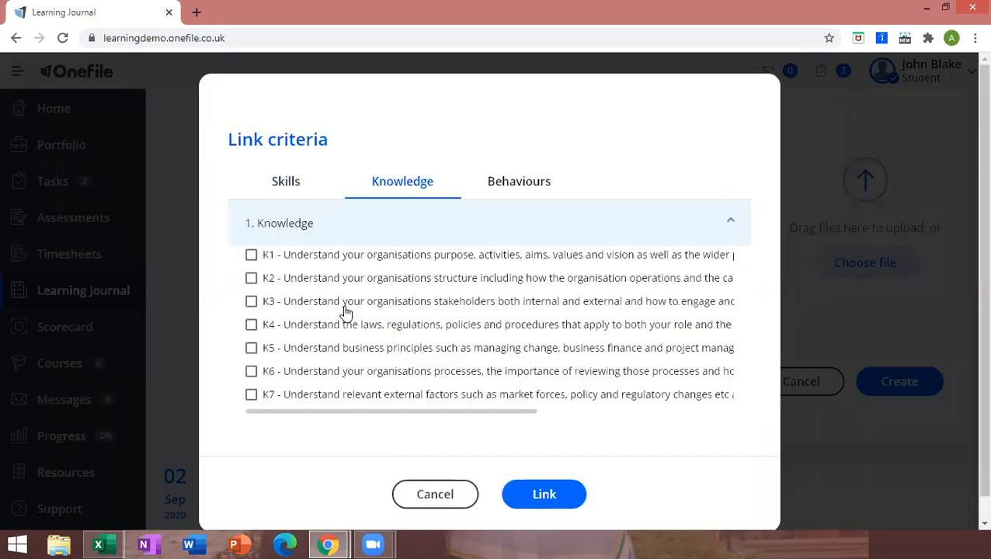
left_click(251, 254)
left_click(251, 301)
left_click(251, 325)
scroll(344, 326, "right", 1)
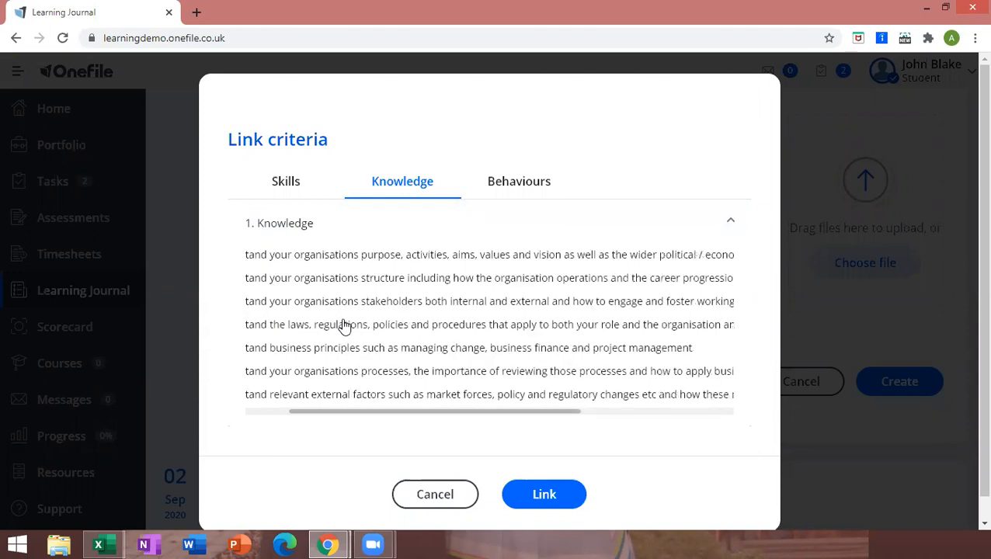
scroll(344, 326, "left", 1)
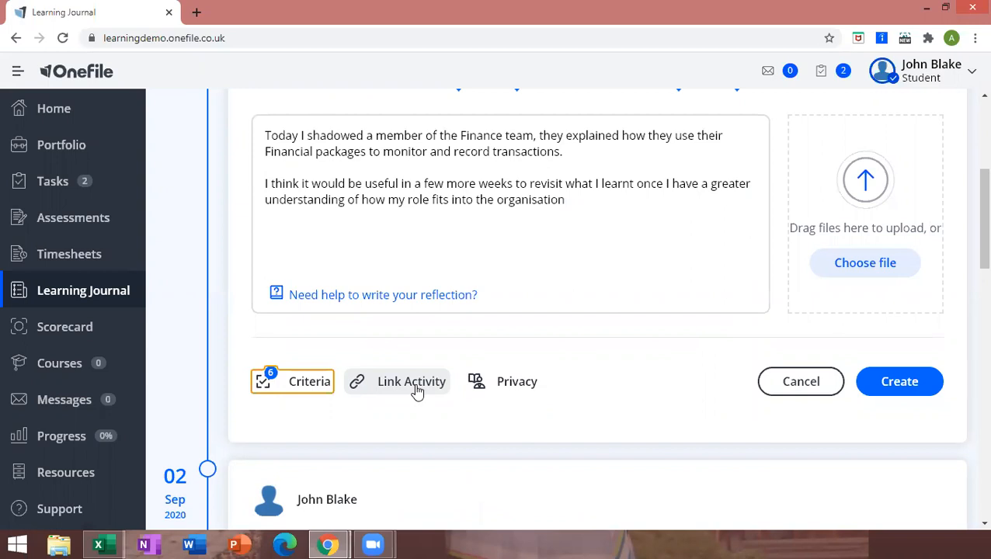
Check the privacy options for the Work Shadowing entry, keep the learning support team and line manager setting, and create the entry.
left_click(478, 383)
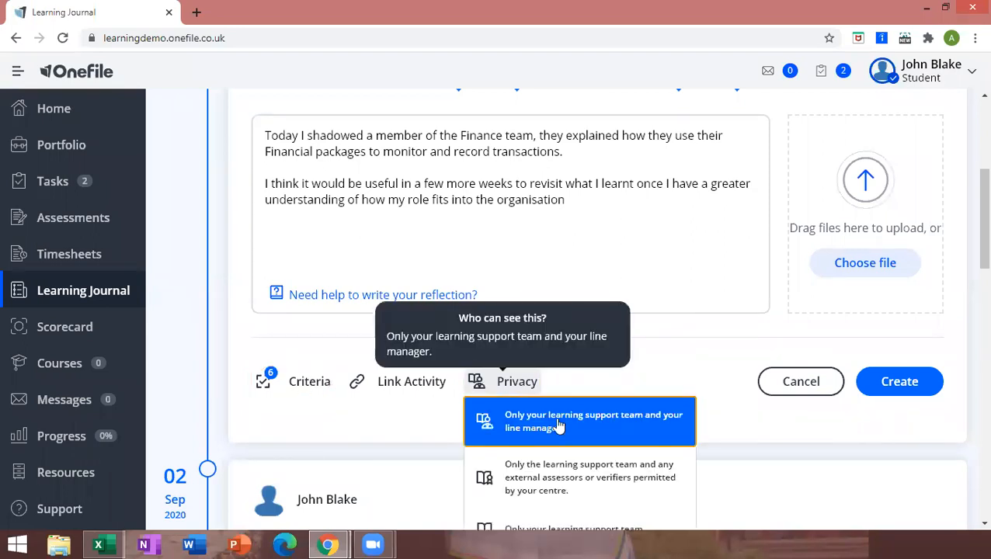
scroll(564, 435, "down", 2)
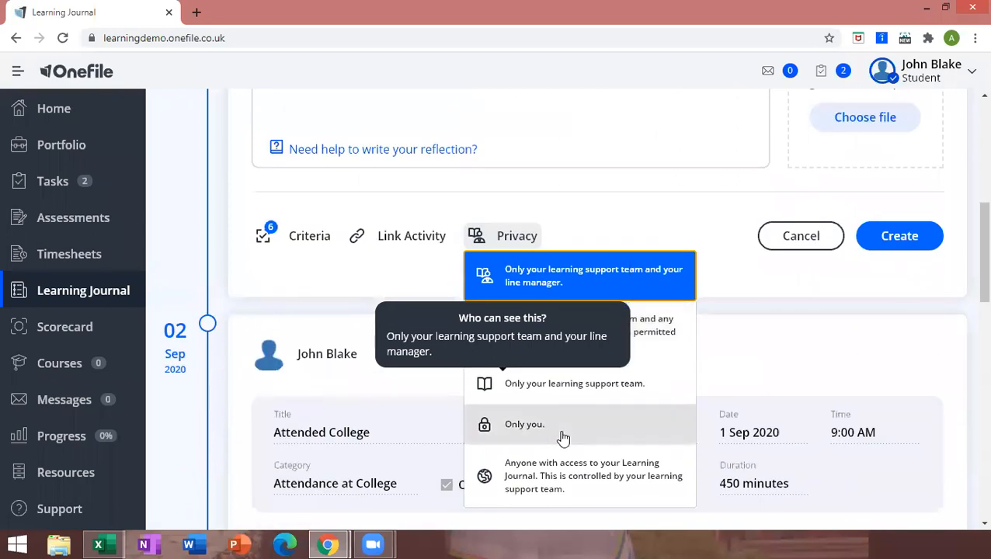
left_click(615, 222)
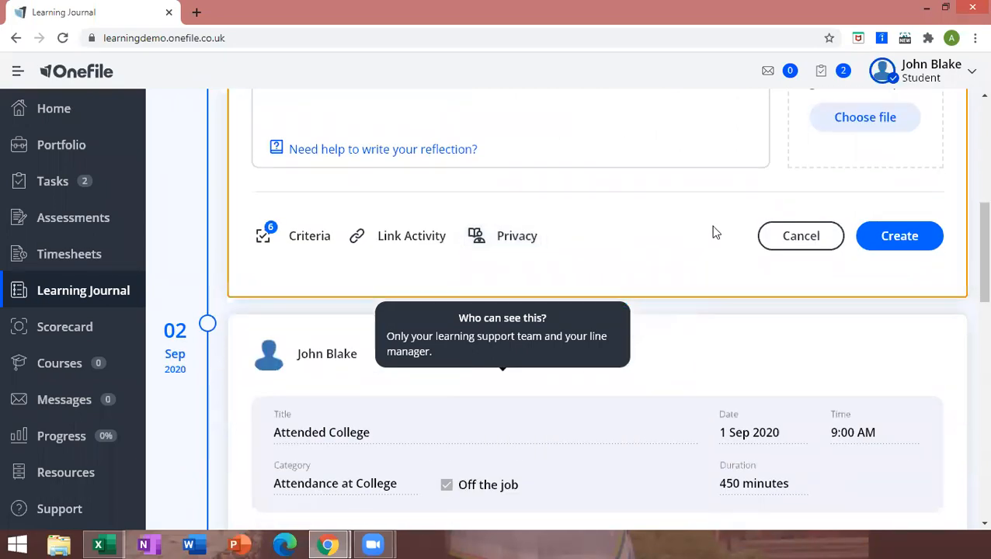
left_click(893, 236)
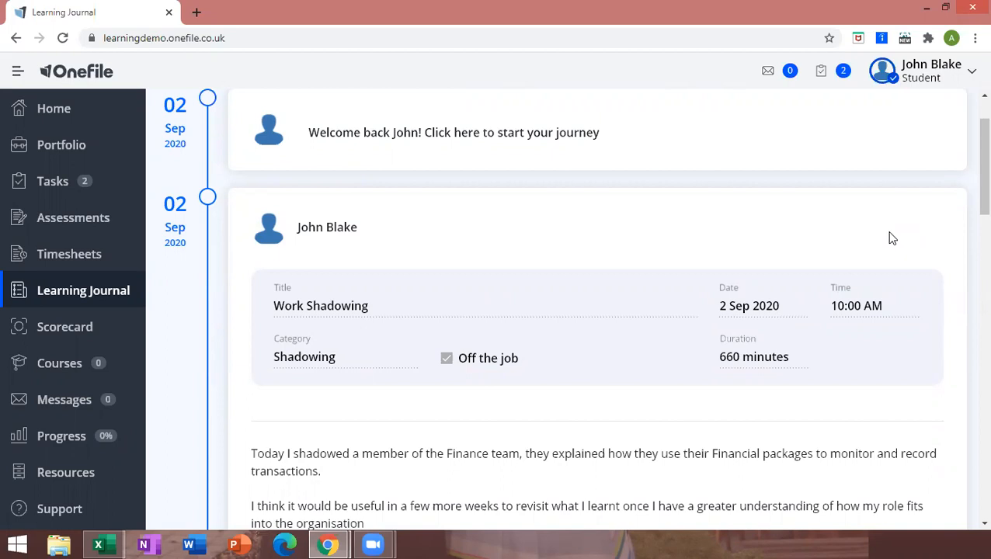
Start a new scoring of the Business Administrator Scorecard and open skill S1 for rating.
left_click(75, 333)
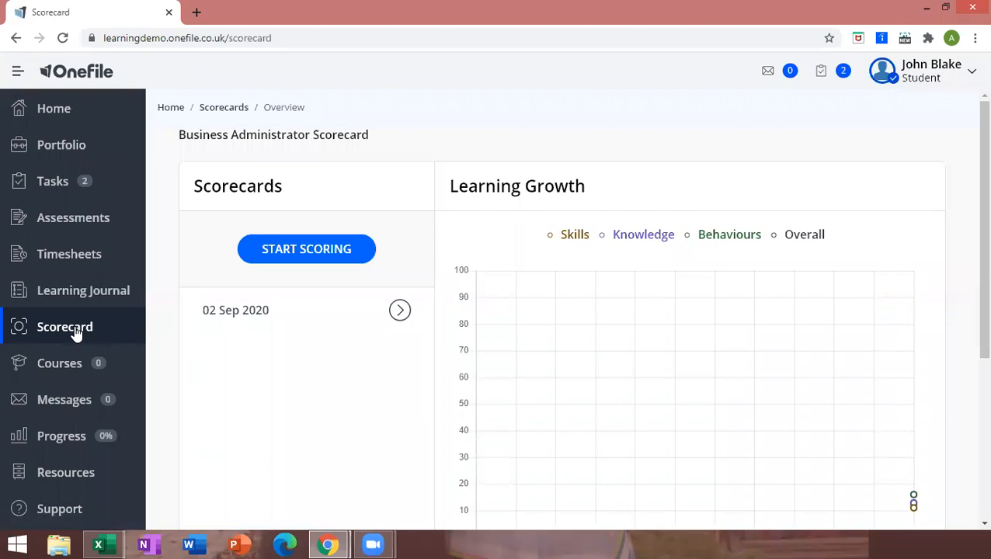
left_click(306, 249)
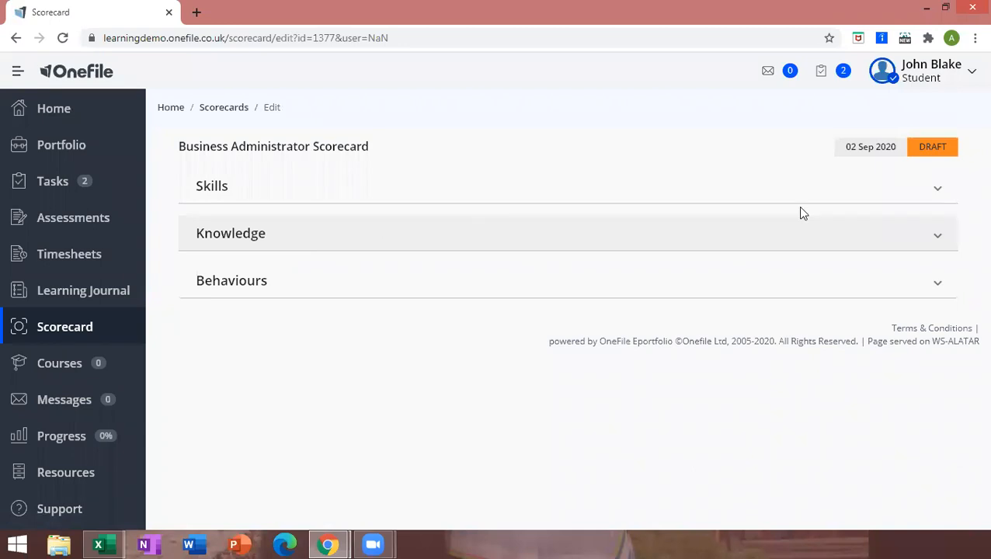
left_click(925, 198)
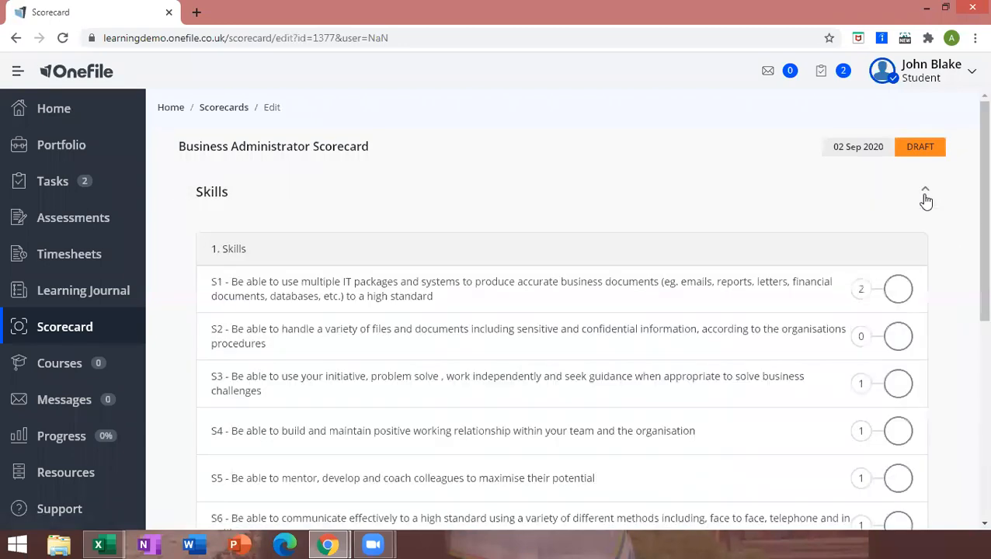
left_click(901, 291)
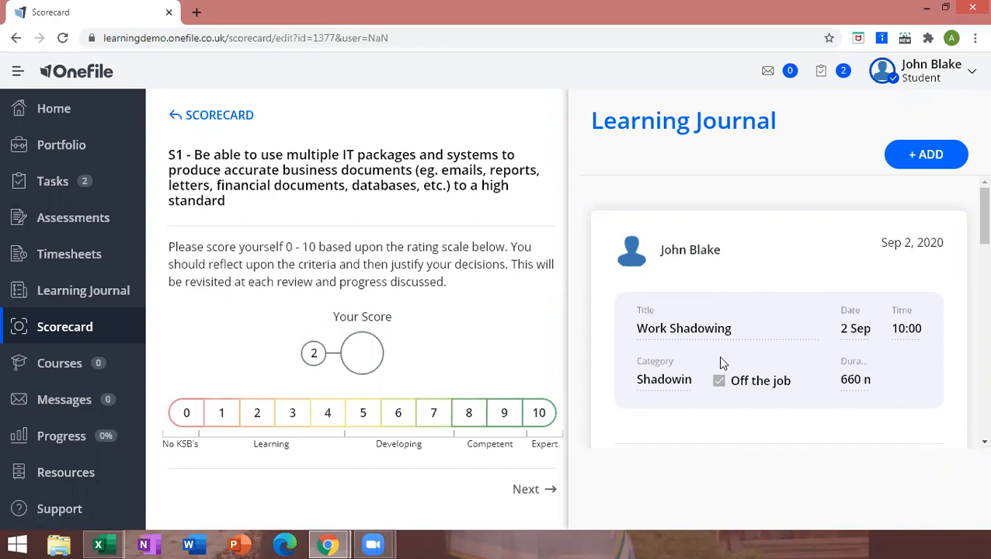
Review the learning journal entries linked to skill S1 and score the skill 3.
scroll(728, 353, "down", 1)
scroll(732, 347, "down", 4)
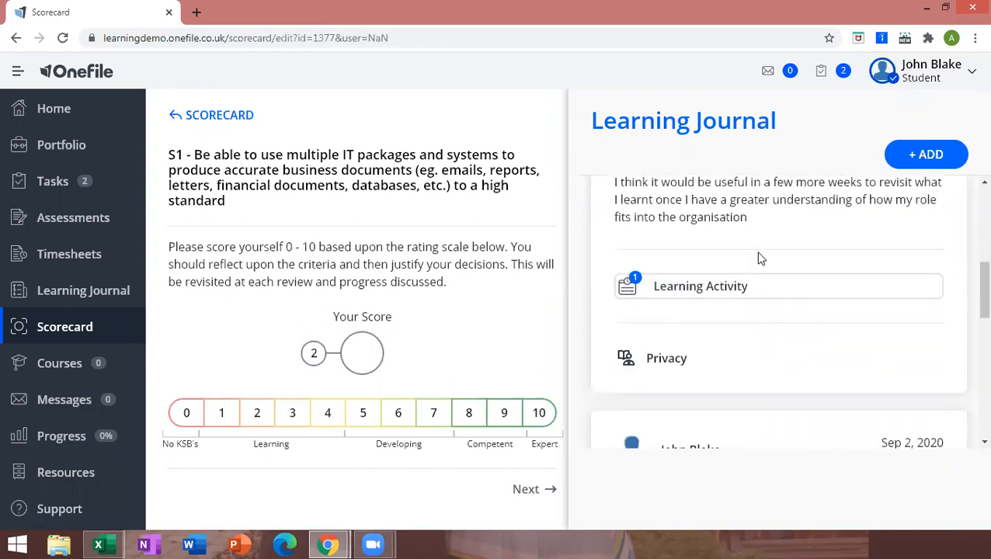
scroll(756, 258, "down", 4)
scroll(761, 258, "down", 5)
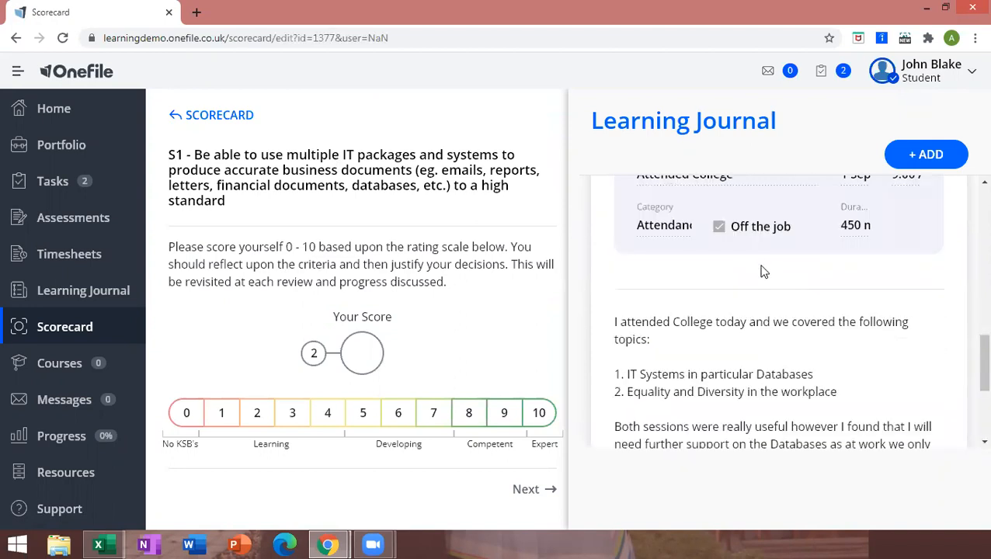
scroll(762, 271, "down", 5)
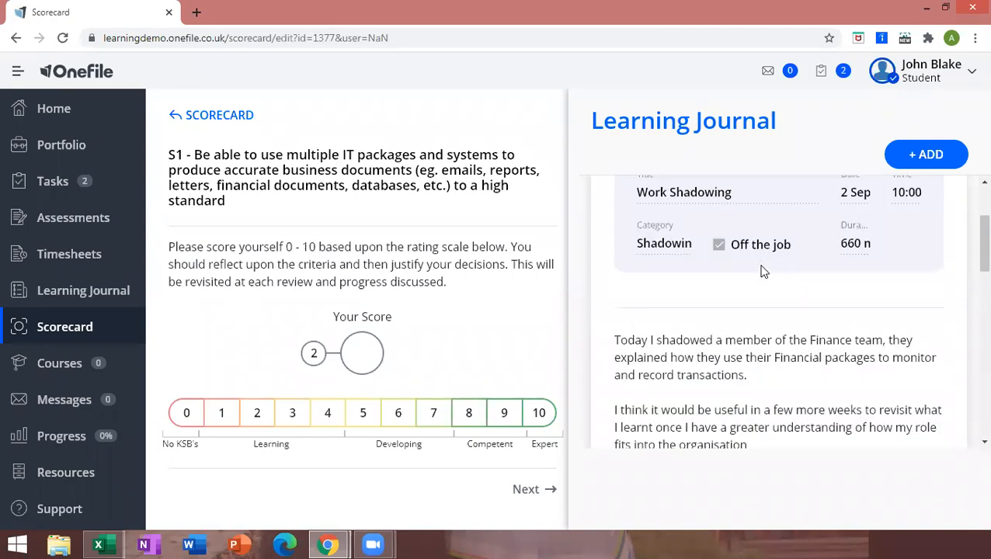
left_click(300, 418)
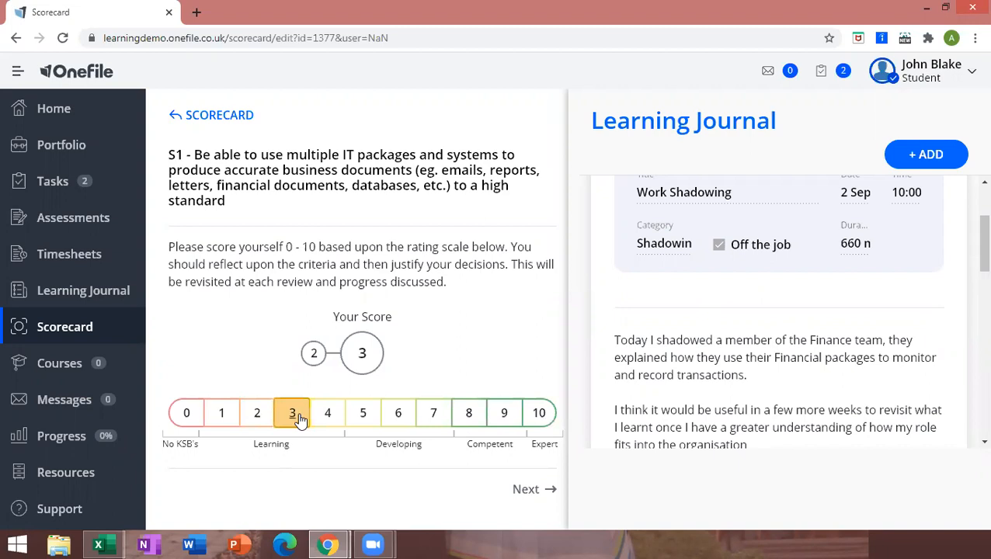
Go on to skill S2, score it 2, and advance to skill S3.
left_click(527, 491)
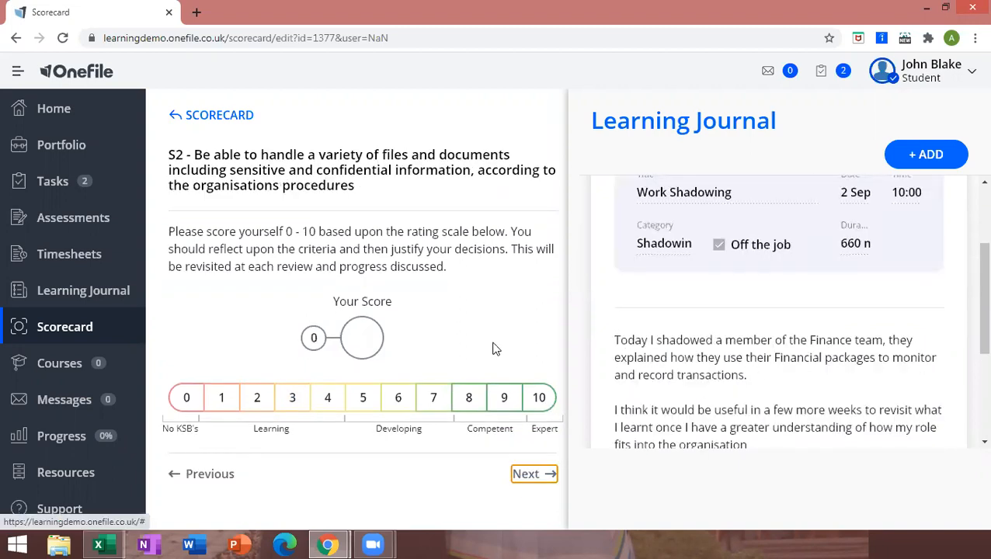
scroll(786, 351, "up", 3)
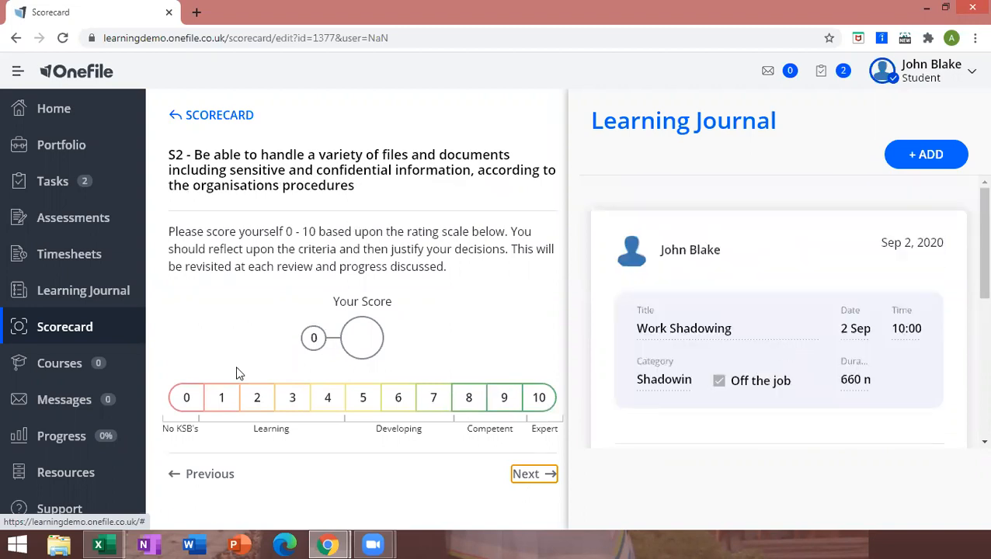
left_click(254, 399)
left_click(526, 476)
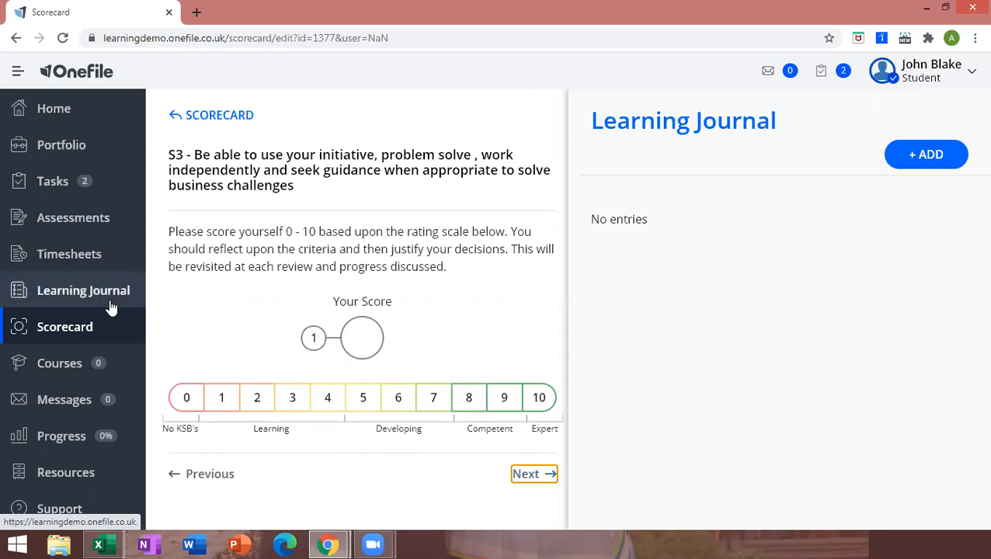
Open the off-the-job timesheets from the portfolio and examine the category totals and the individual entries.
left_click(79, 146)
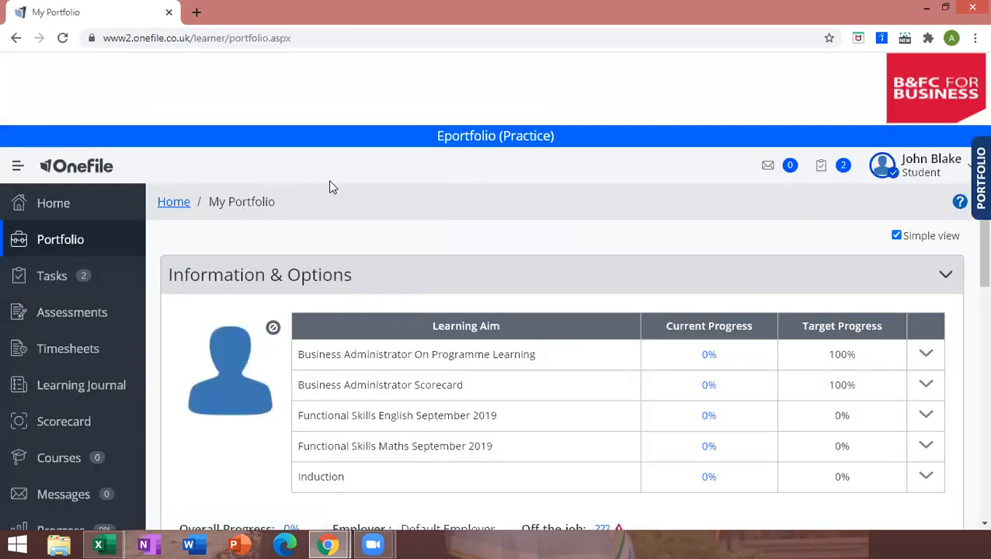
scroll(549, 319, "down", 2)
left_click(604, 386)
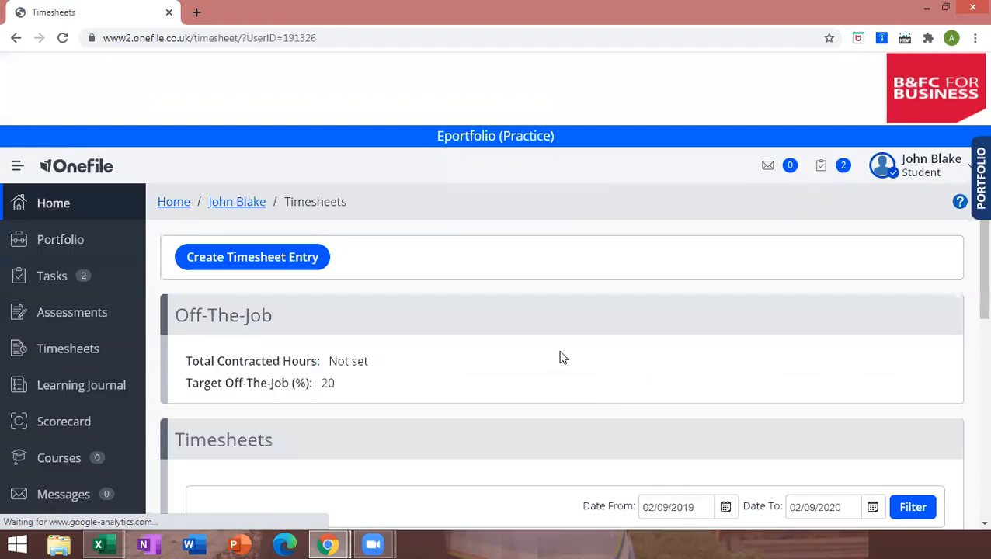
scroll(556, 349, "down", 3)
scroll(551, 345, "down", 3)
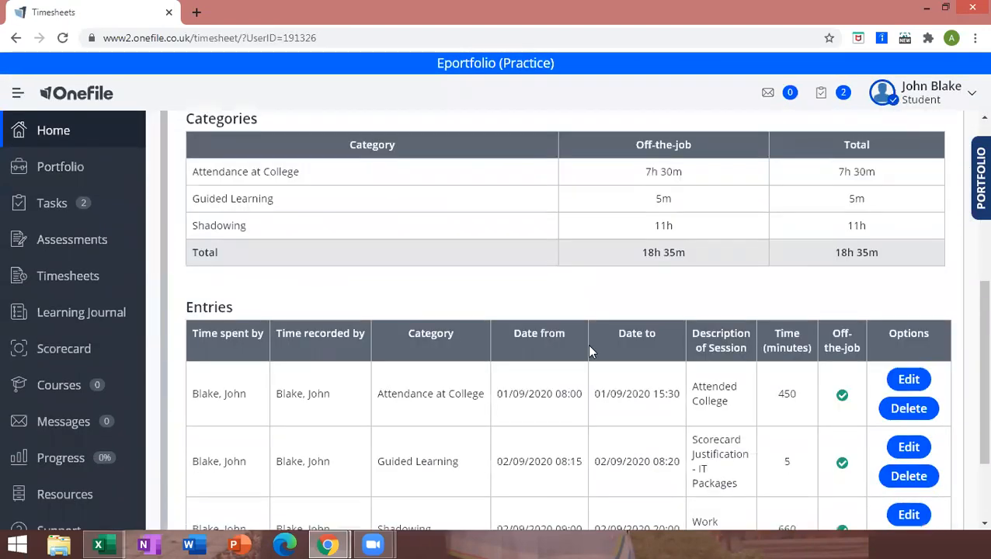
scroll(846, 381, "down", 1)
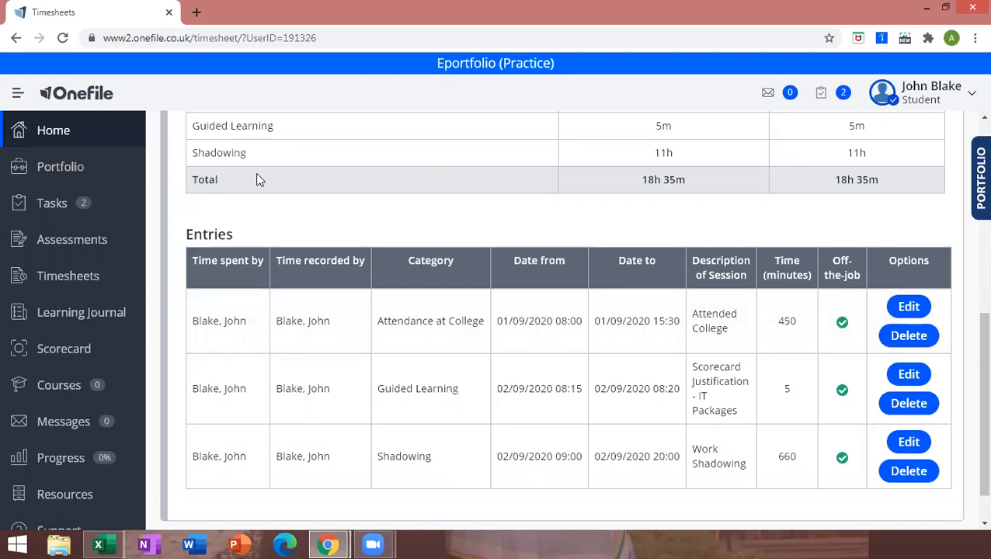
Return to the learning journal and review the Work Shadowing entry's reflection, linked activity, criteria and privacy details.
left_click(88, 315)
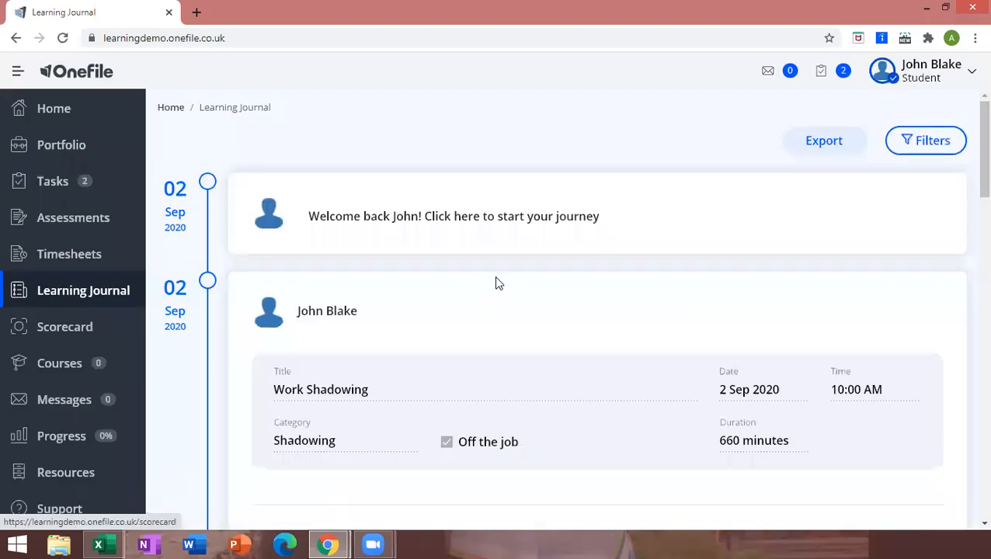
scroll(505, 287, "down", 2)
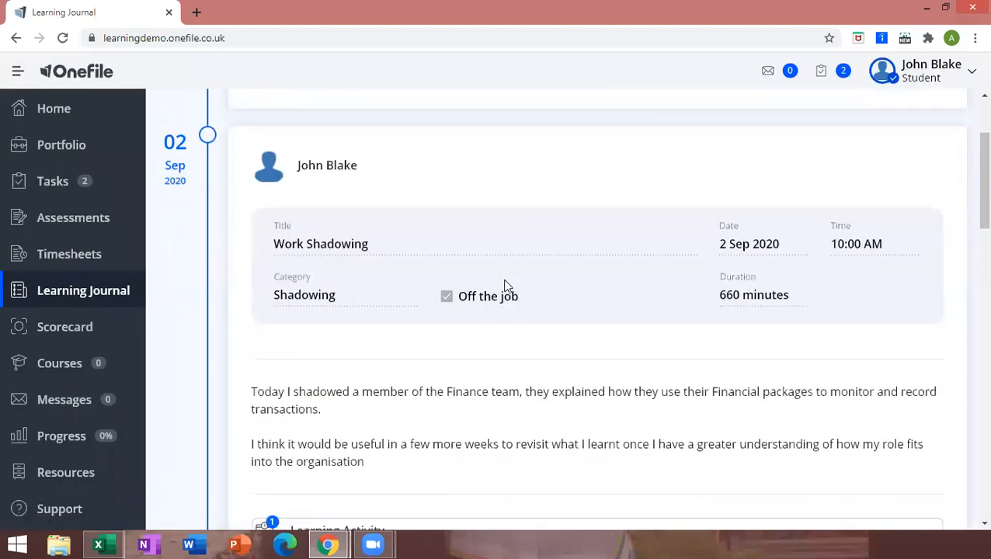
scroll(504, 287, "down", 4)
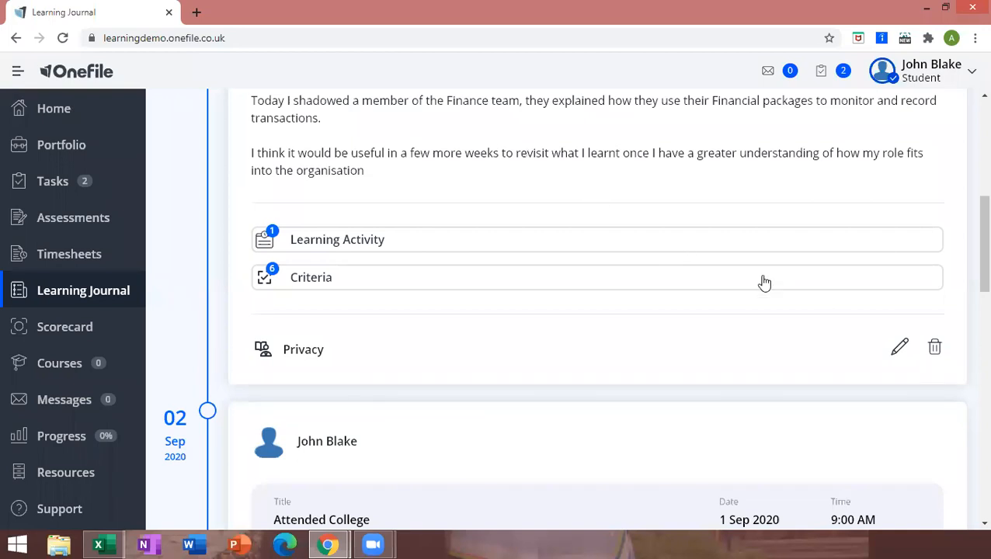
scroll(876, 245, "up", 5)
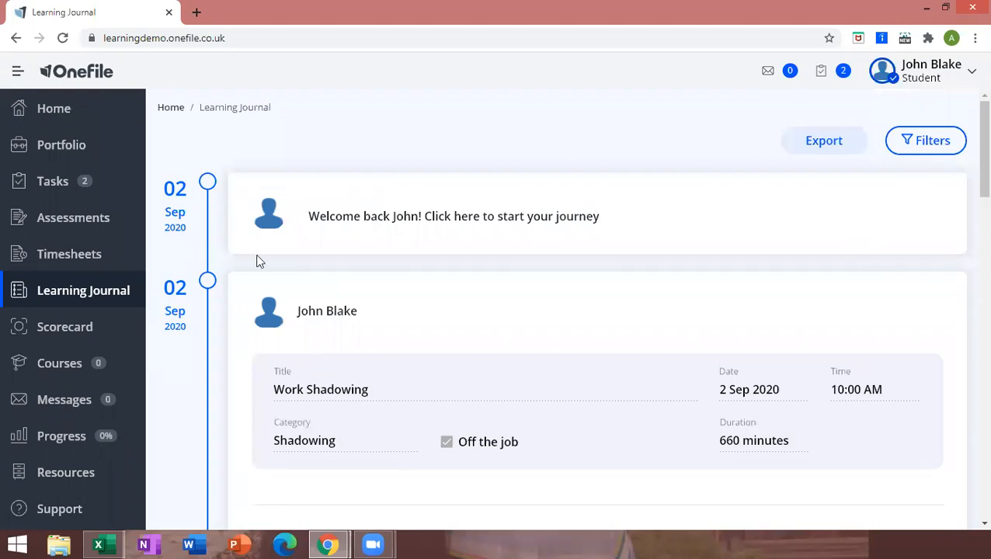
Go to the student home page and open its help window with the video and user guides.
left_click(55, 111)
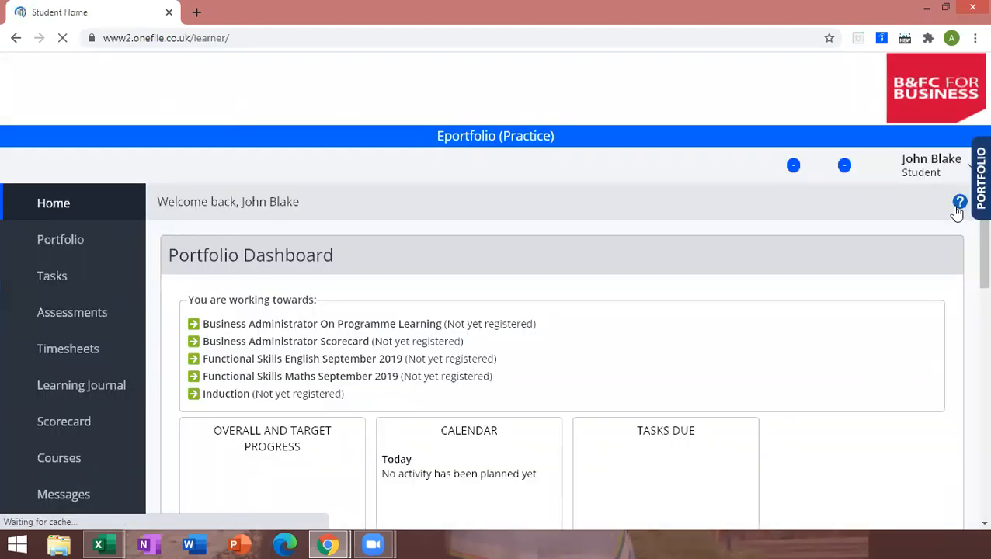
left_click(959, 205)
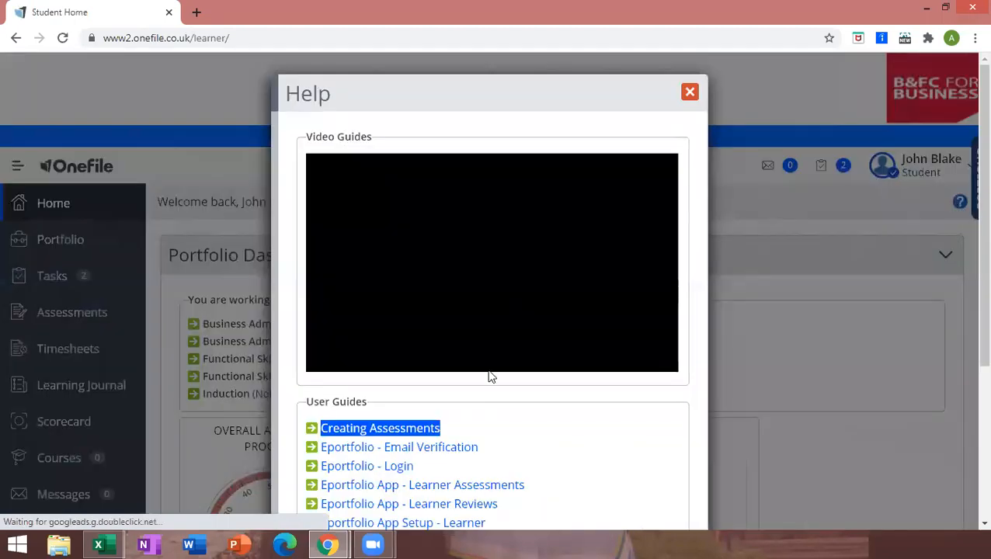